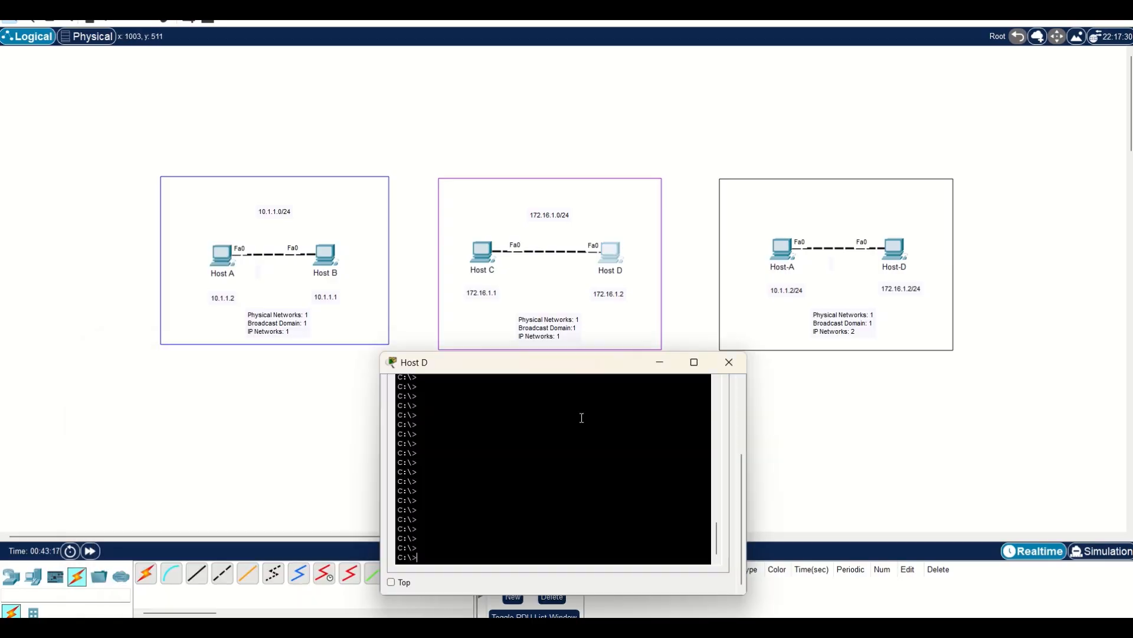
# Show Host D's IP configuration with ipconfig in its command prompt
pyautogui.write('i')
pyautogui.write('pconfig')
pyautogui.press('Return')
# Ping the broadcast address 172.16.1.255 from Host D, stop the ping and dismiss its window
pyautogui.write('ping ')
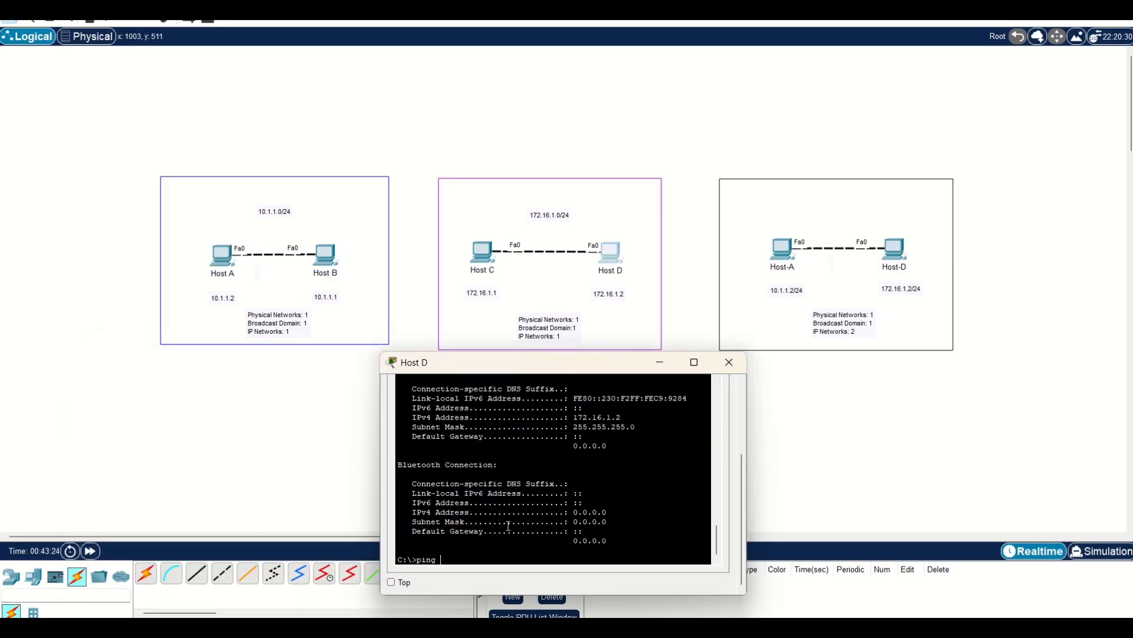
pyautogui.write('172.16.1.255')
pyautogui.press('Return')
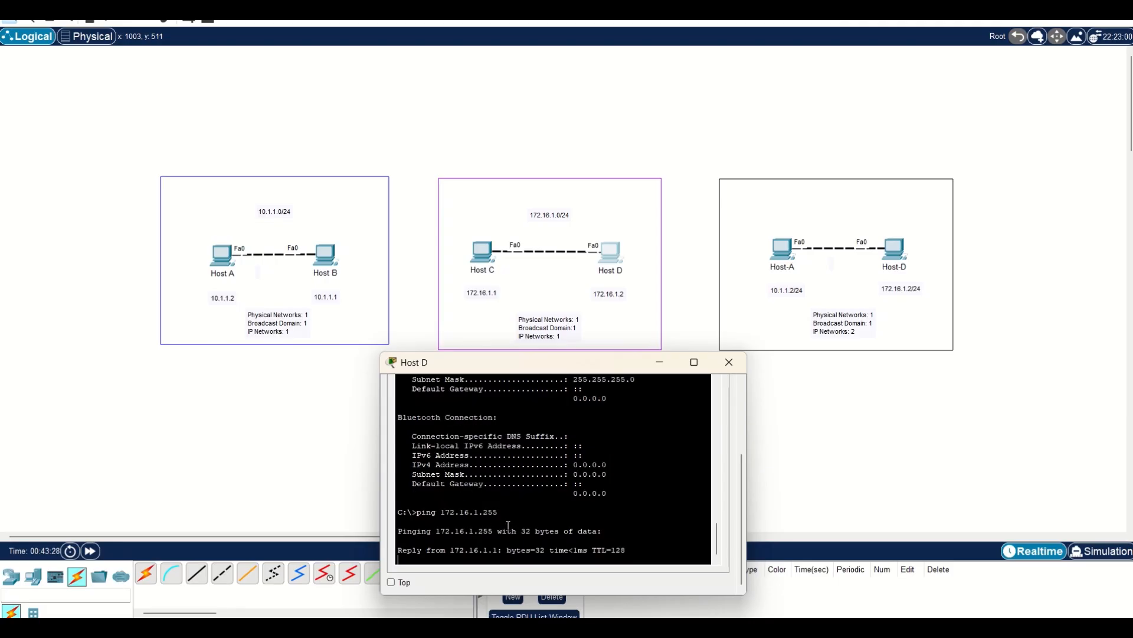
pyautogui.hotkey('ctrl', 'c')
pyautogui.click(823, 453)
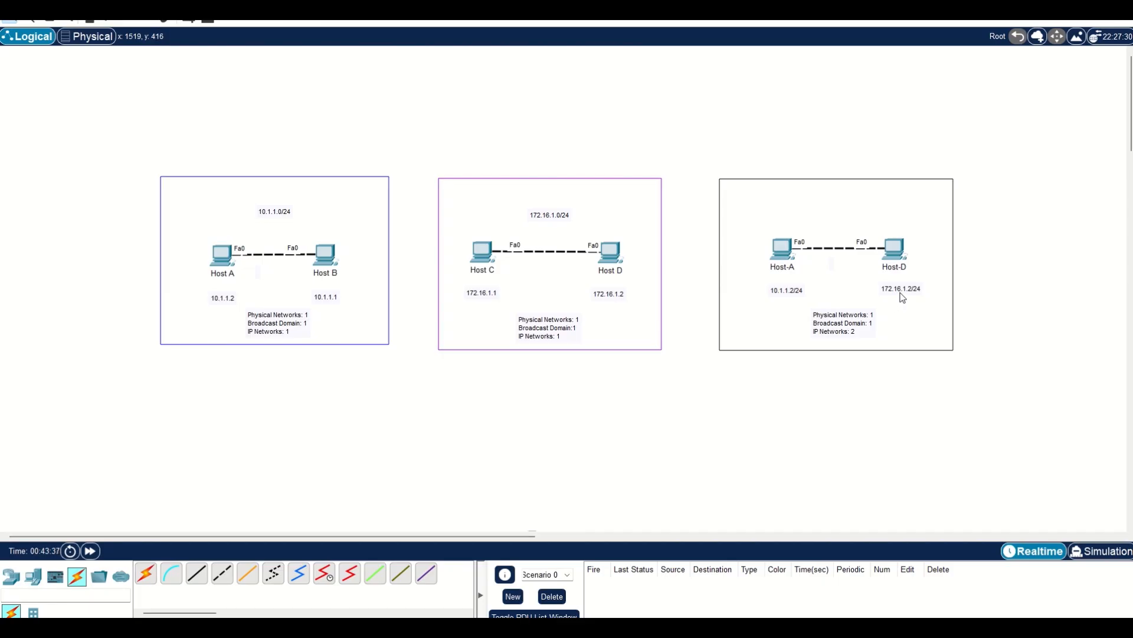
# Ping the broadcast address 10.1.1.255 from Host-A in the black-framed network
pyautogui.click(783, 250)
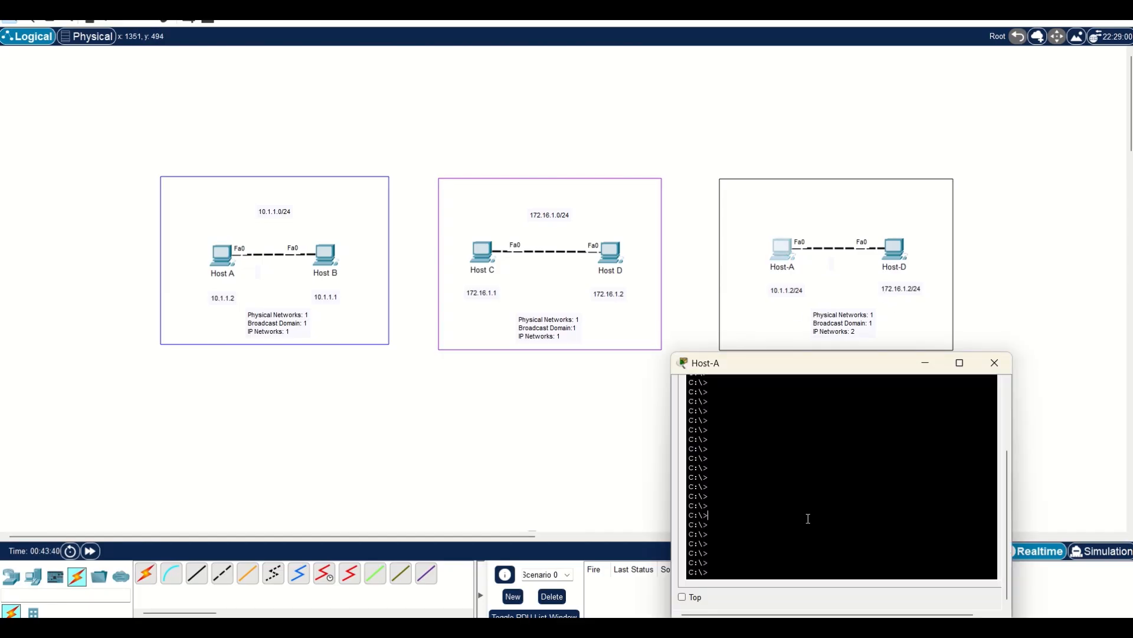
pyautogui.write('ping 10.1.1.255')
pyautogui.press('Return')
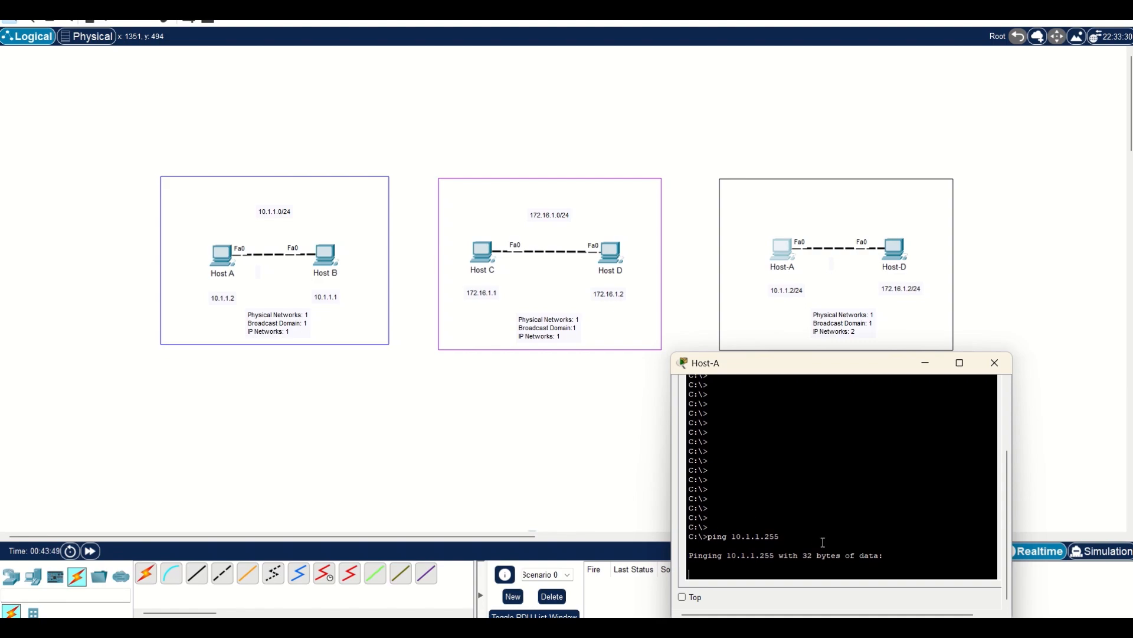
# Switch to Simulation mode, repeat the 10.1.1.255 ping from Host-A and advance through the captured events
pyautogui.click(1112, 552)
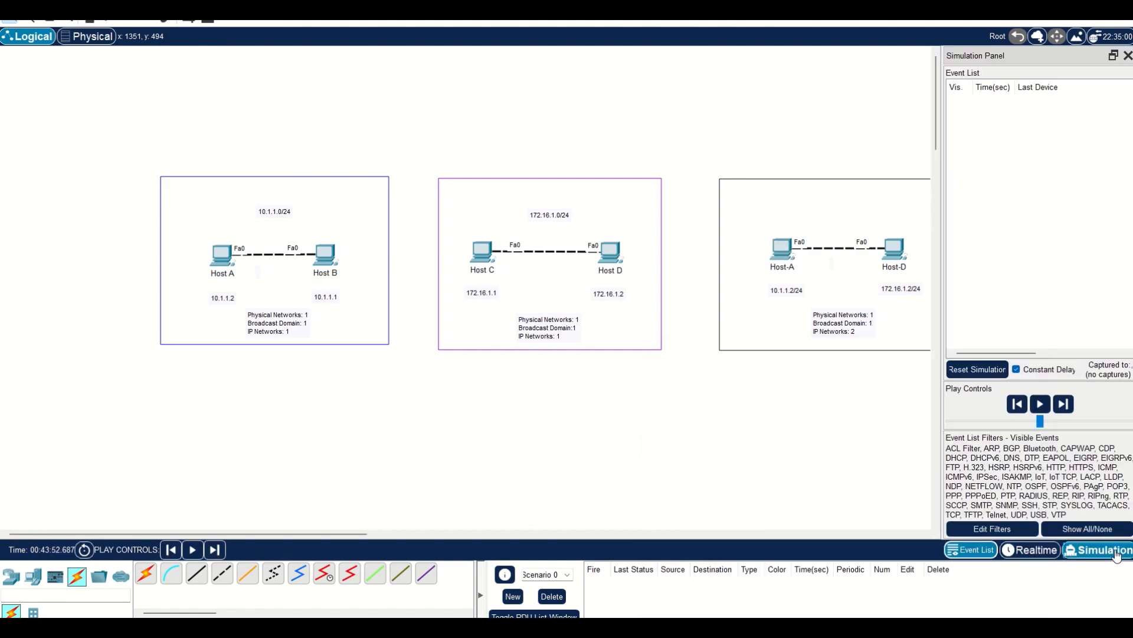
pyautogui.click(782, 249)
pyautogui.moveTo(821, 363); pyautogui.dragTo(732, 362)
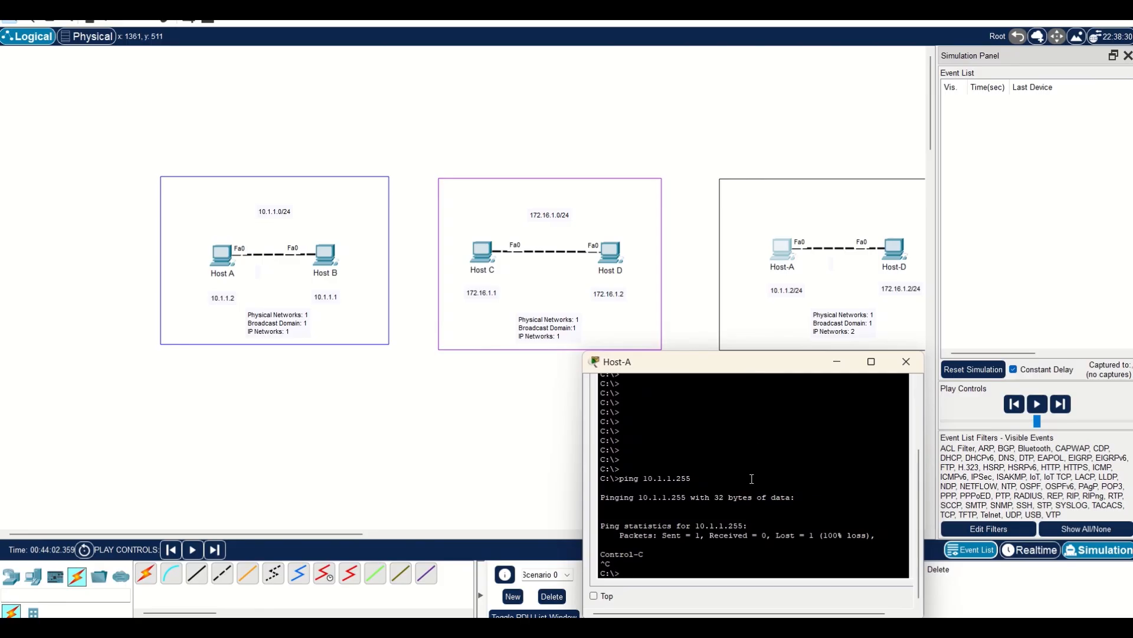
pyautogui.press('Up')
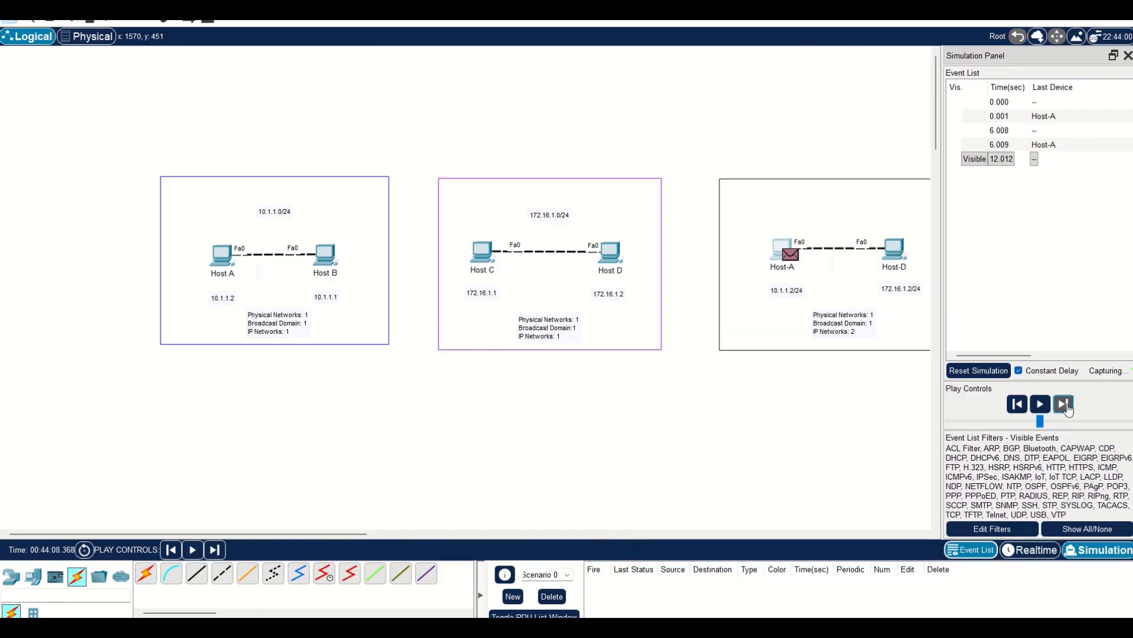
pyautogui.click(1064, 405)
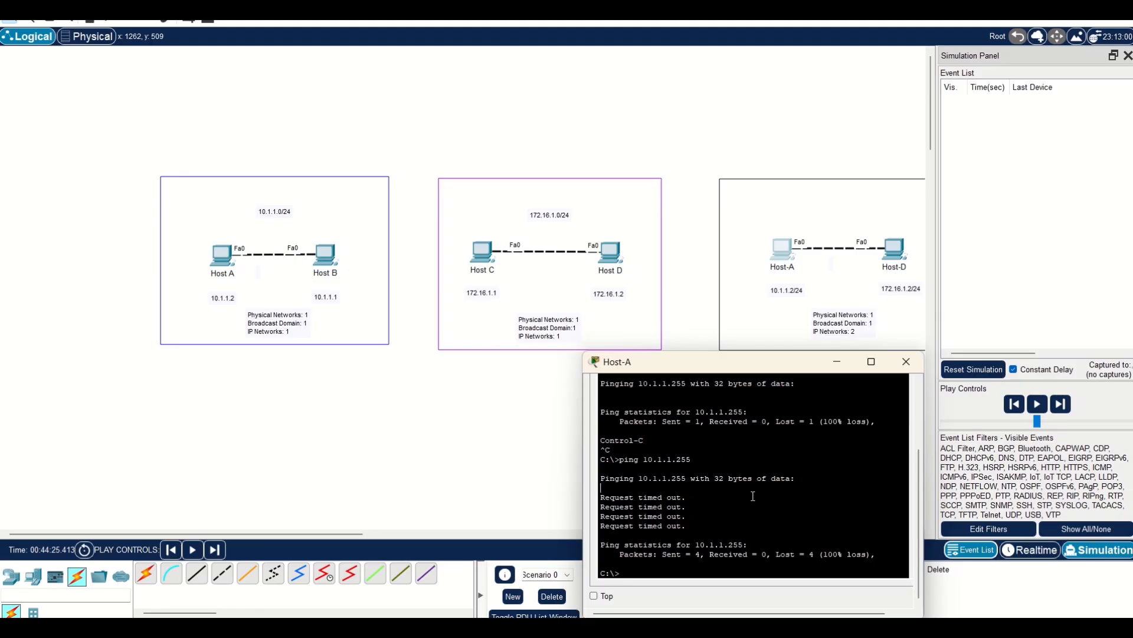
# Ping Host-D at 172.16.1.2 from Host-A and advance the simulation to the next event
pyautogui.write('72.16.1.2')
pyautogui.press('Return')
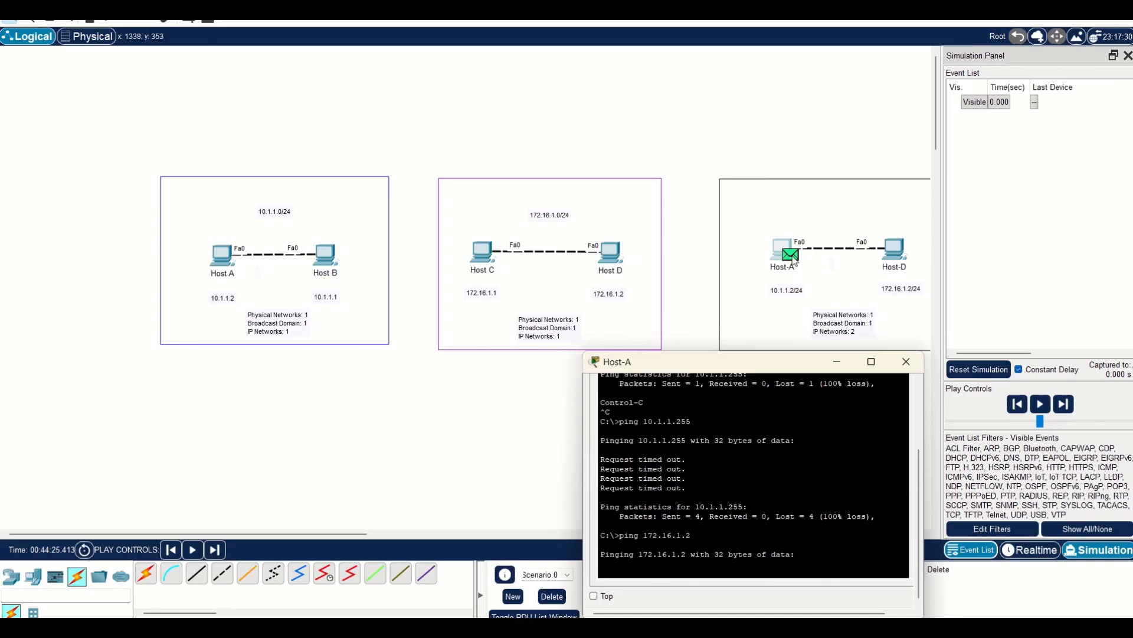
pyautogui.click(1063, 404)
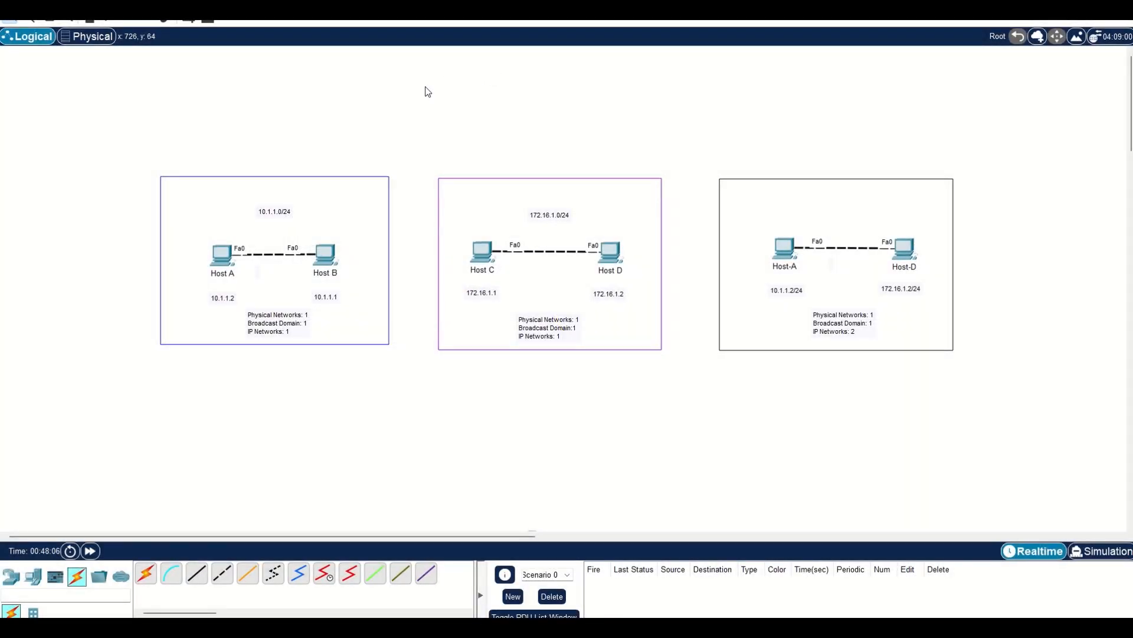
# Spread Host-A and Host-D farther apart in the black-framed network and move their 10.1.1.2/24 and 172.16.1.2/24 labels beneath them
pyautogui.scroll(2, 258, 189)
pyautogui.moveTo(302, 539); pyautogui.dragTo(531, 539)
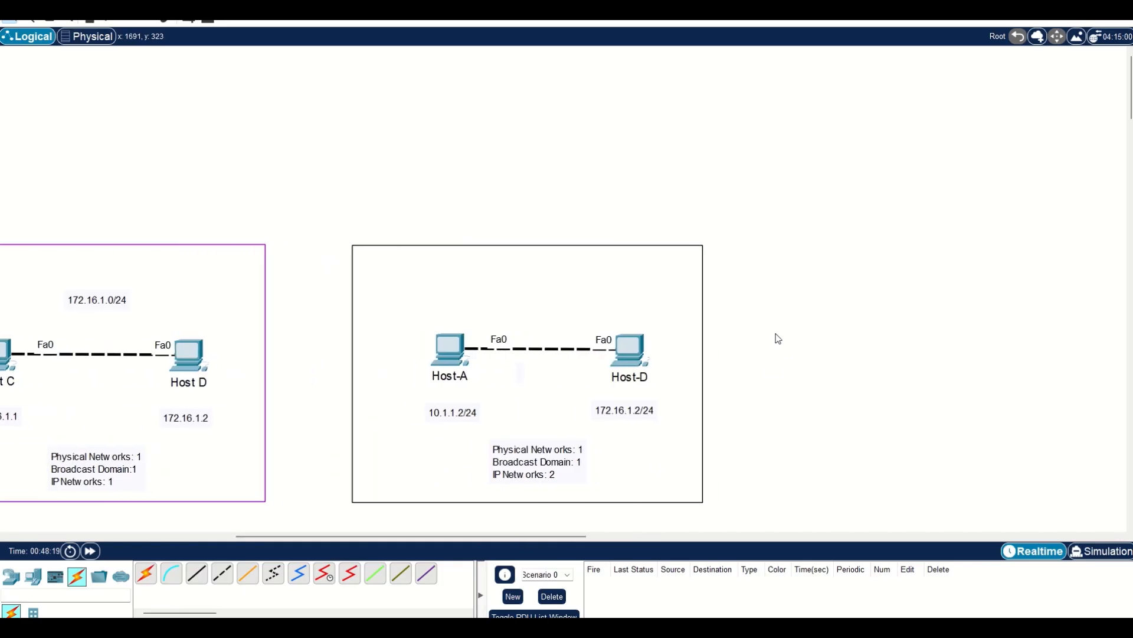
pyautogui.scroll(-5, 774, 337)
pyautogui.scroll(4, 718, 286)
pyautogui.moveTo(453, 277); pyautogui.dragTo(385, 278)
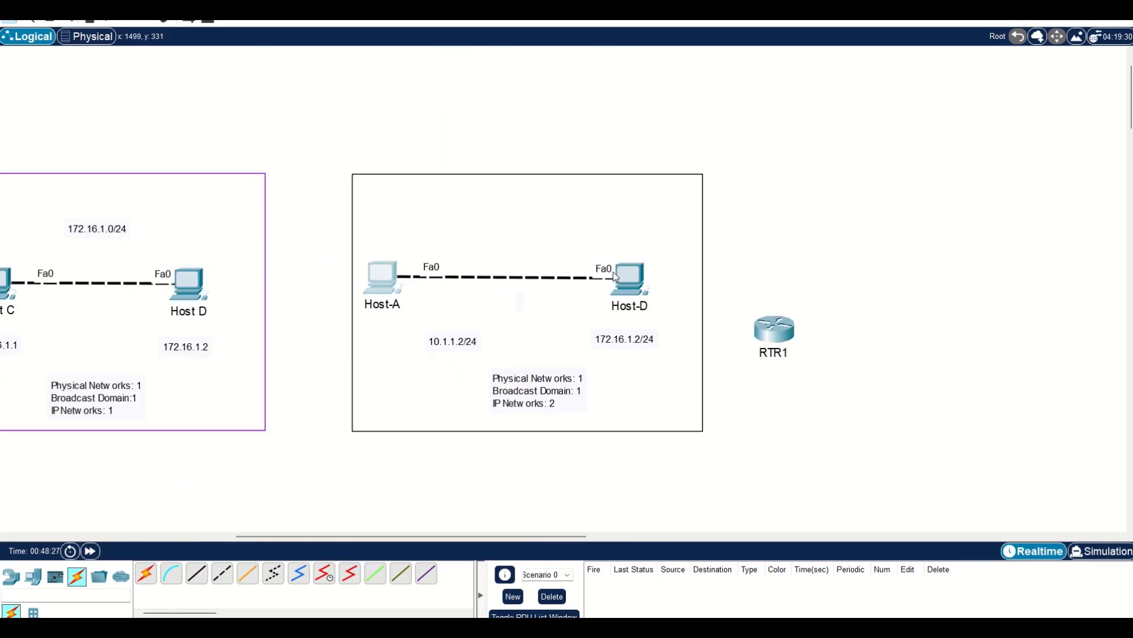
pyautogui.moveTo(629, 276); pyautogui.dragTo(668, 276)
pyautogui.moveTo(472, 342); pyautogui.dragTo(408, 339)
pyautogui.moveTo(619, 343); pyautogui.dragTo(657, 337)
# Delete the direct link between Host-A and Host-D and place router RTR1 between the two hosts
pyautogui.click(286, 144)
pyautogui.press('Delete')
pyautogui.click(521, 277)
pyautogui.moveTo(774, 331); pyautogui.dragTo(524, 274)
# Connect Host-A to RTR1 with an automatically chosen cable between Fa0 and Gig0/0/0
pyautogui.click(146, 573)
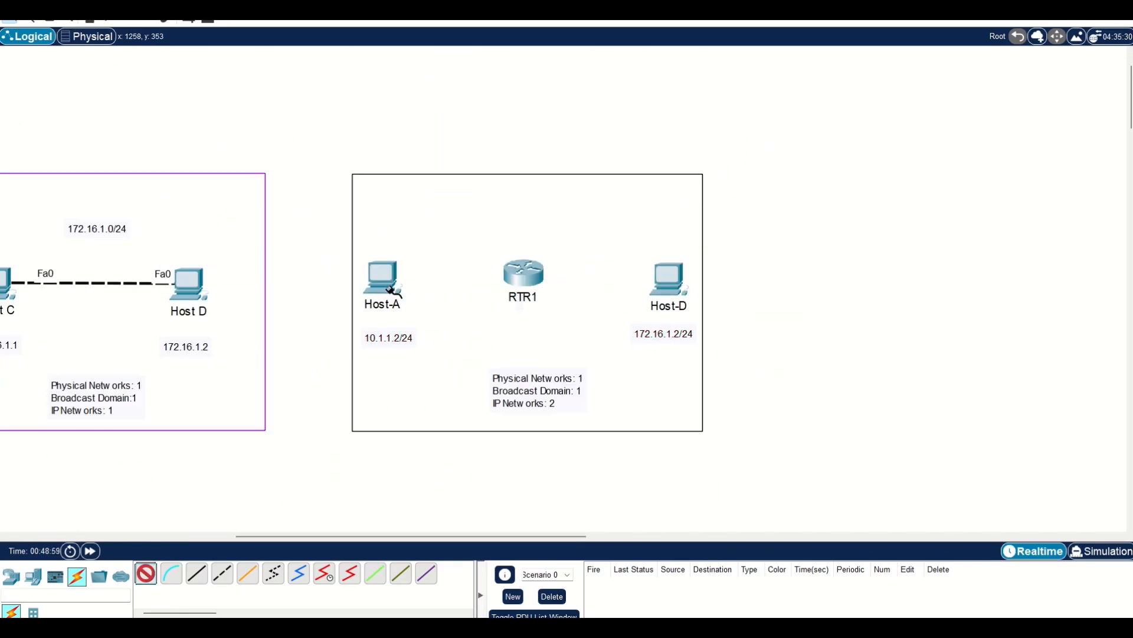
pyautogui.click(390, 285)
pyautogui.click(525, 276)
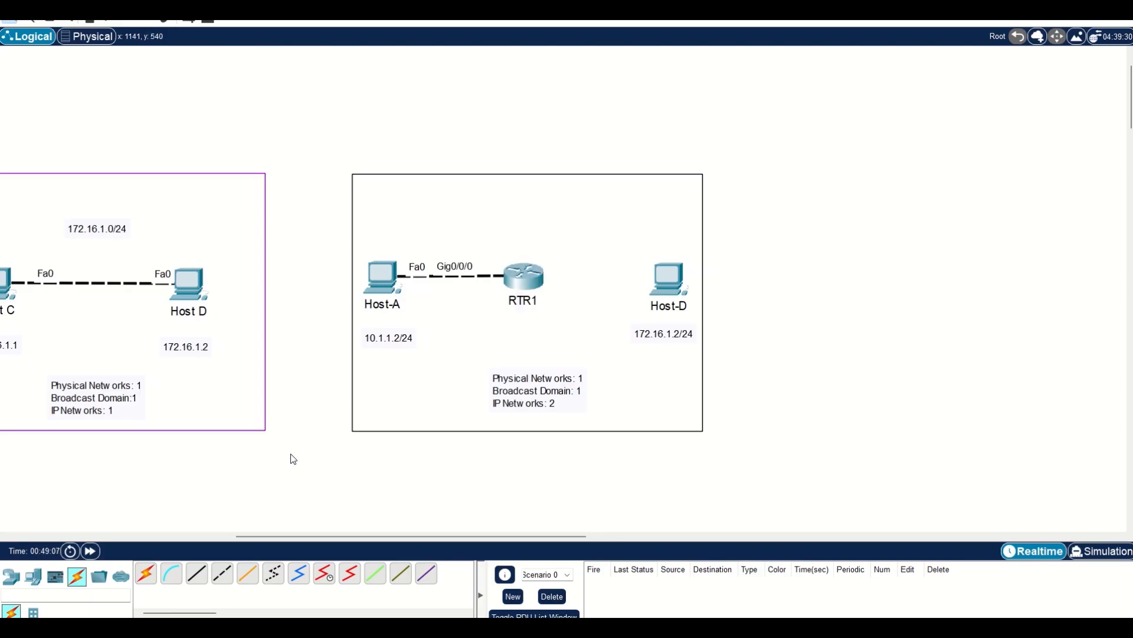
# Enter global configuration mode on RTR1's command line and show its routing table with do sh ip route
pyautogui.click(529, 275)
pyautogui.moveTo(558, 113); pyautogui.dragTo(752, 86)
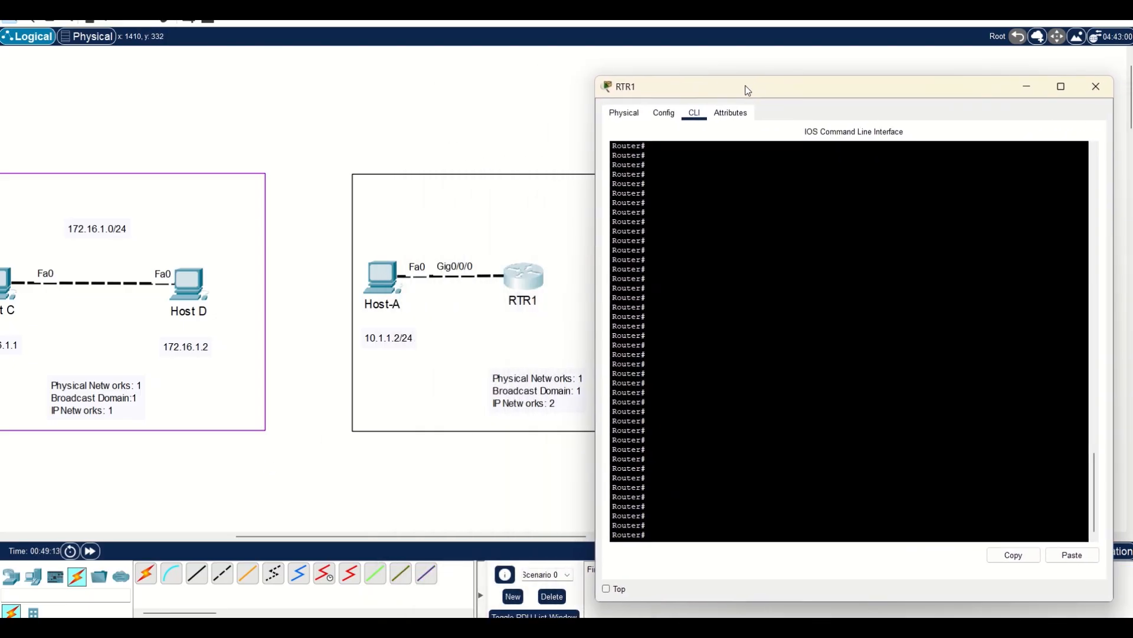
pyautogui.write('conf t')
pyautogui.press('Return')
pyautogui.write('do sh ip ro')
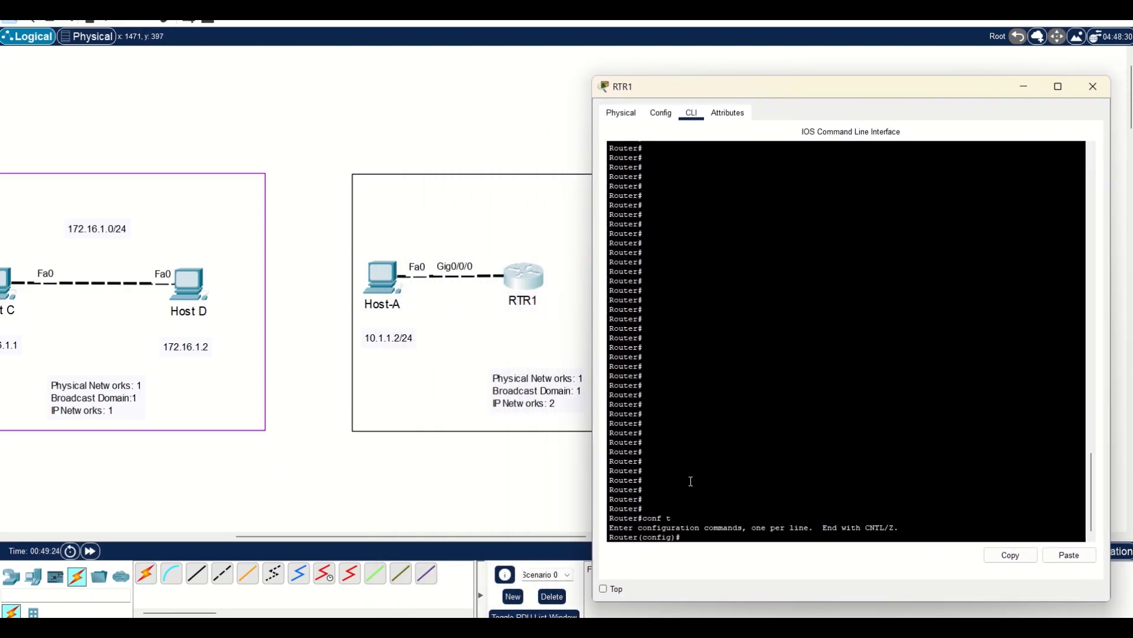
pyautogui.write('ute')
pyautogui.press('Return')
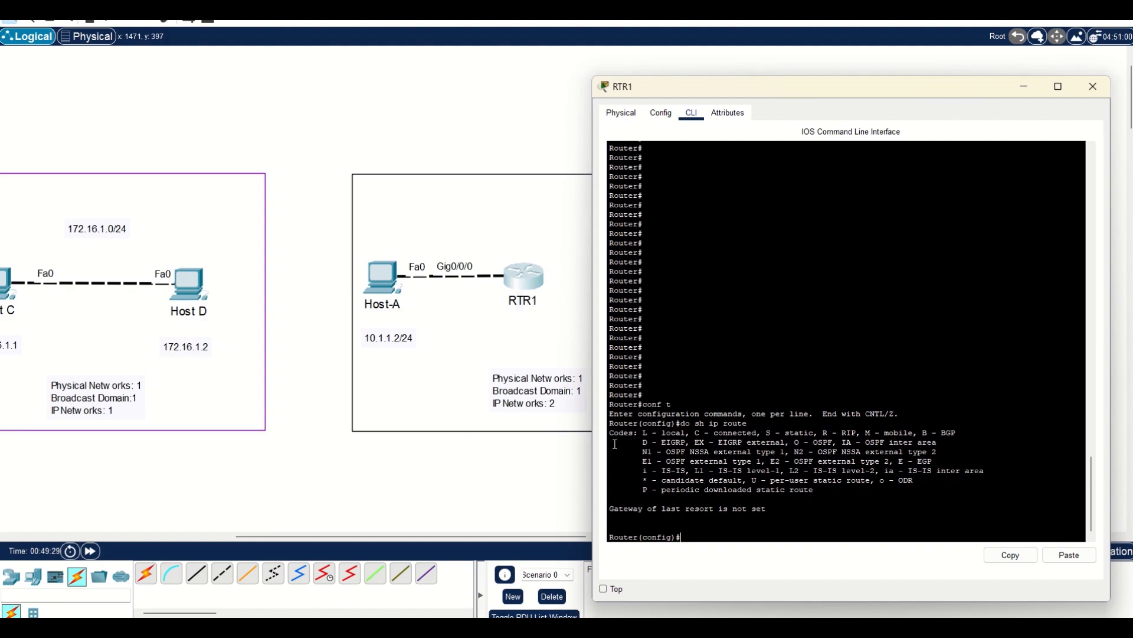
# Assign IP address 10.1.1.1 with mask 255.255.255.0 to RTR1's interface gi0/0/0
pyautogui.write('int gi0/0/0')
pyautogui.press('Return')
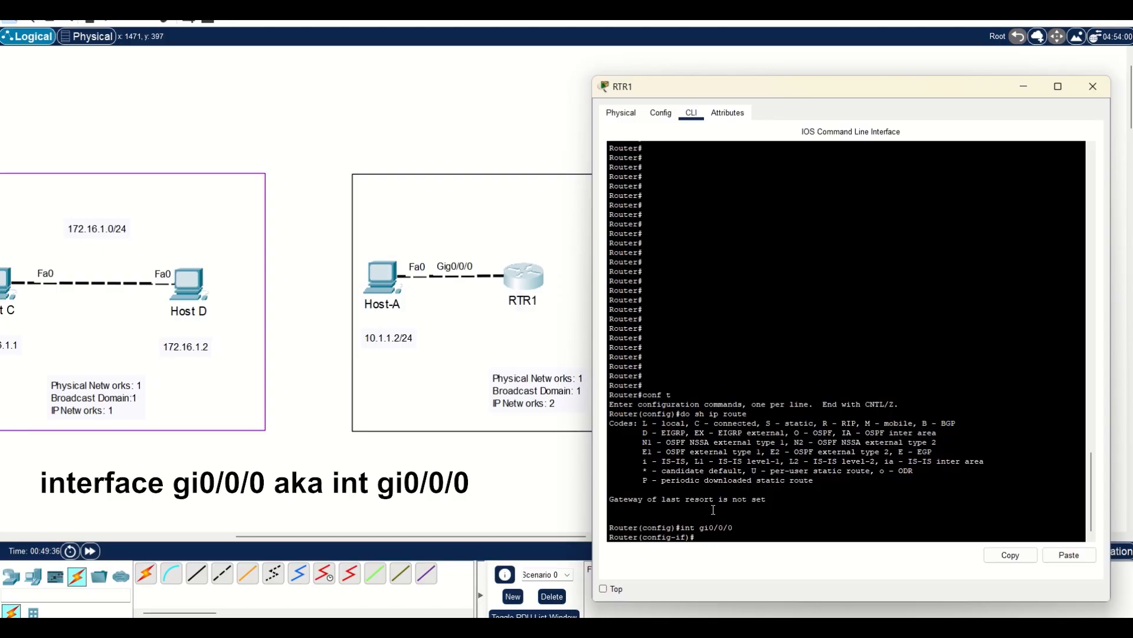
pyautogui.write('ip')
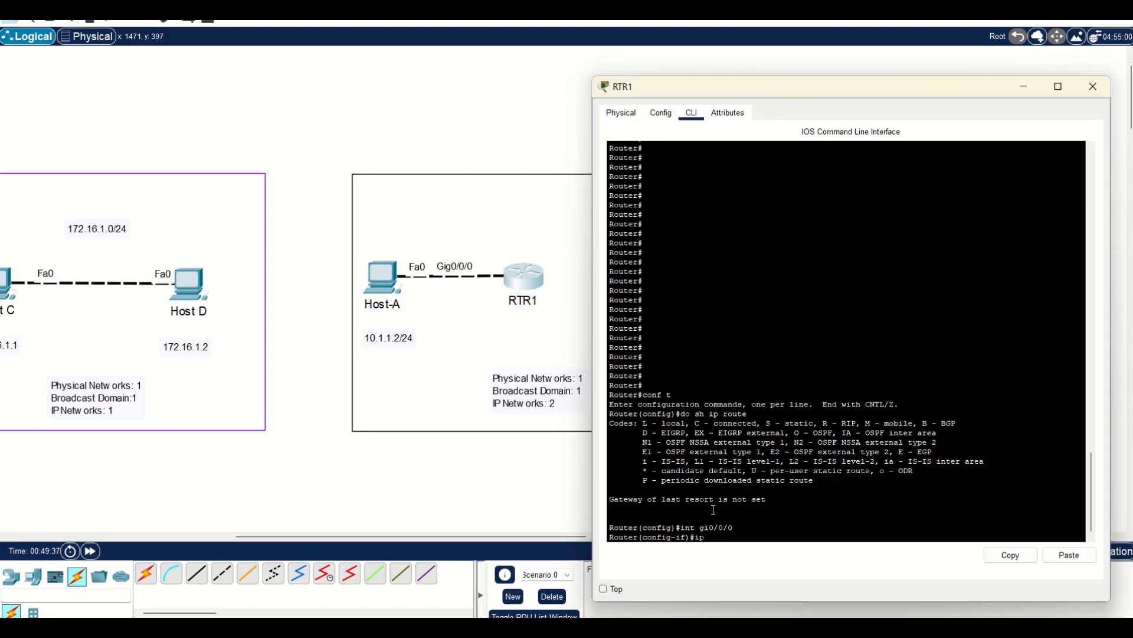
pyautogui.write(' address 10.1.1.1 255.255.255.0')
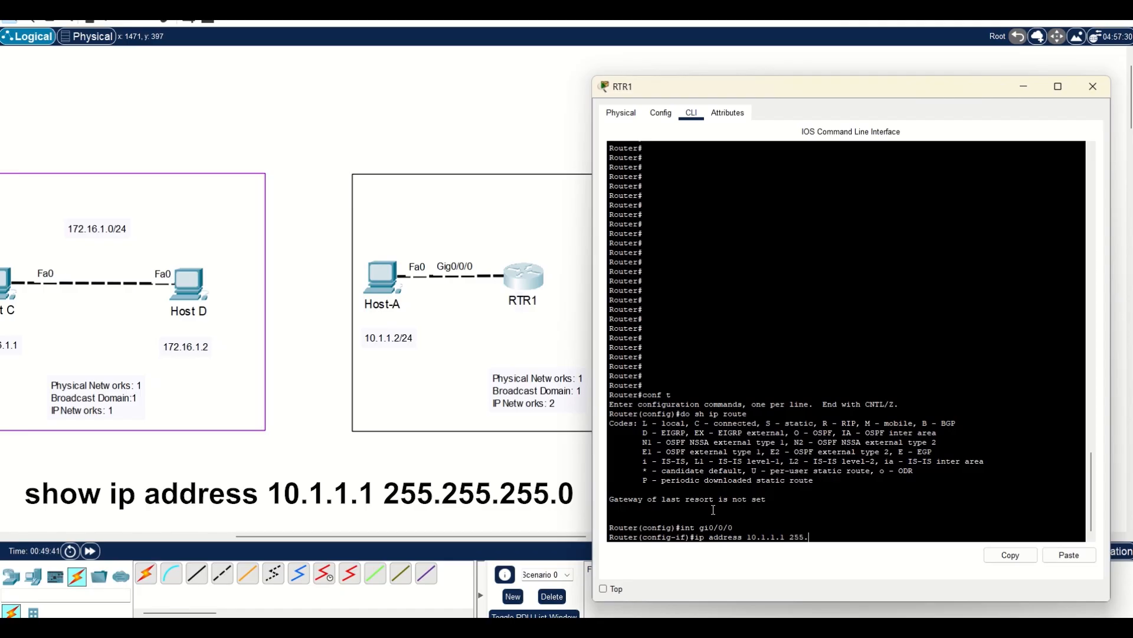
pyautogui.press('Return')
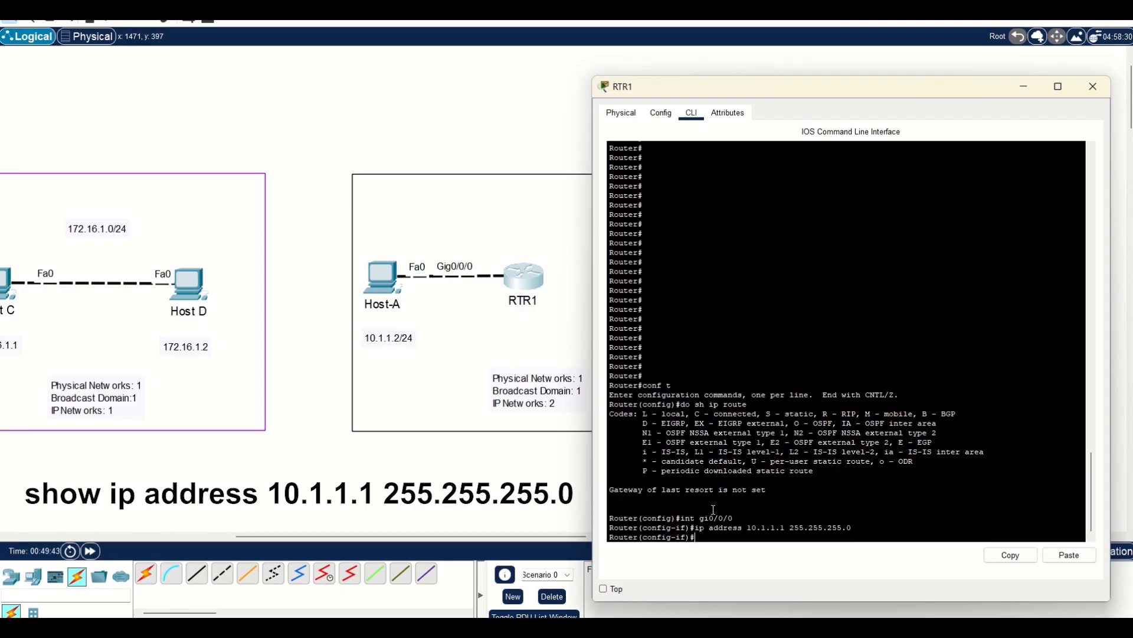
# Recheck RTR1's routing table with do sh ip route and enable interface gi0/0/0 with no shut
pyautogui.write('do sh ip route')
pyautogui.press('Return')
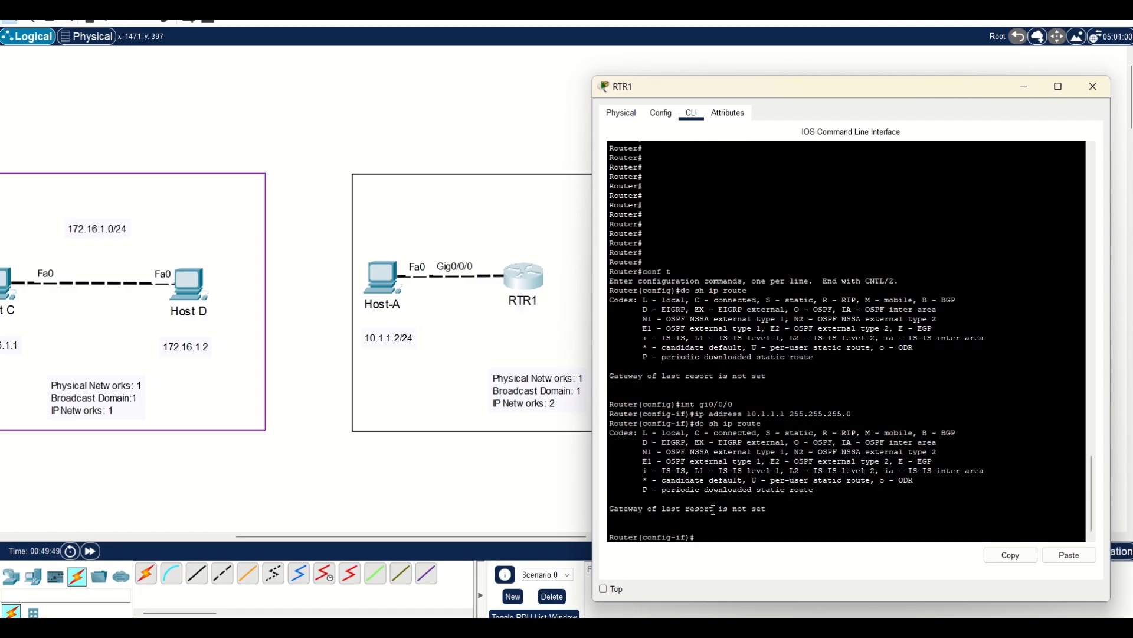
pyautogui.write('no shut')
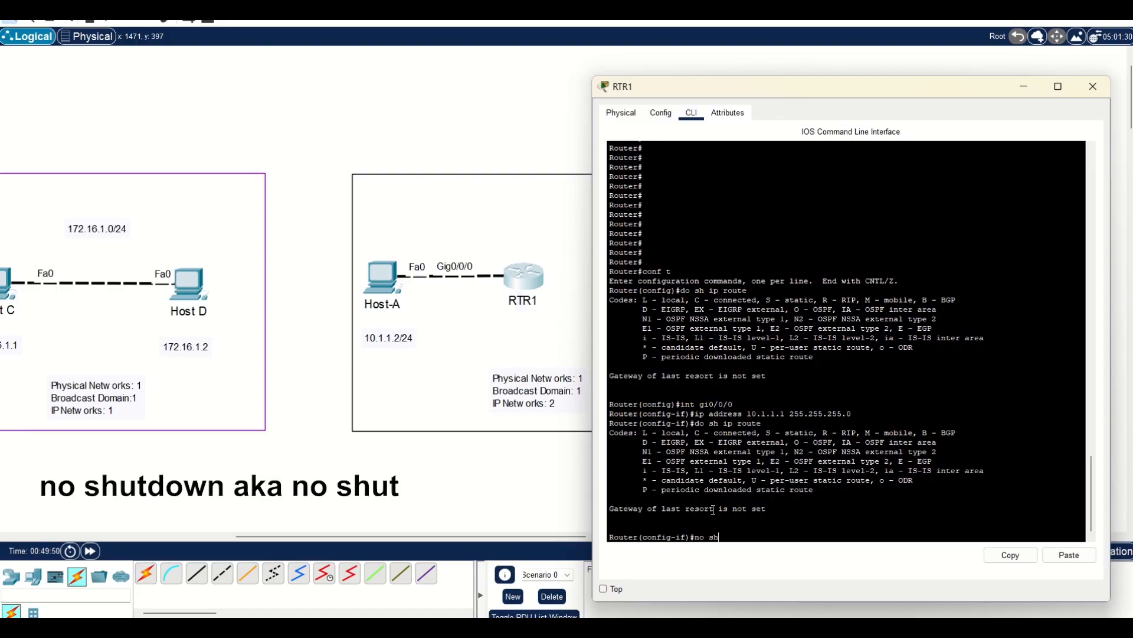
pyautogui.press('Return')
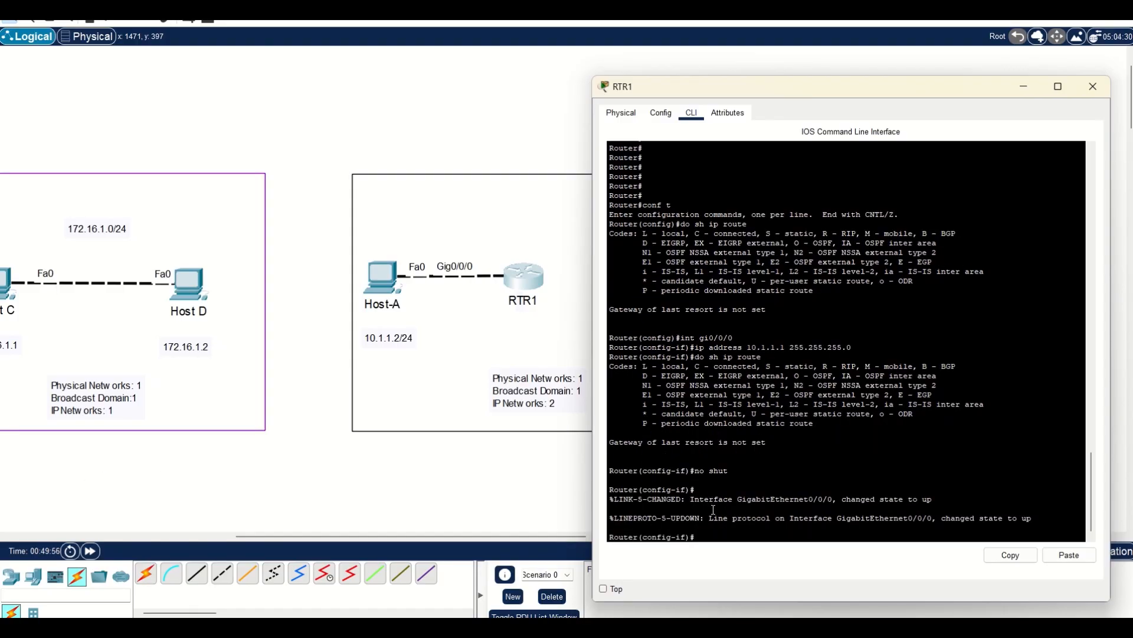
# Show RTR1's routing table with the interface enabled and ping the router at 10.1.1.1 from Host-A
pyautogui.write('do sh ip route')
pyautogui.press('Return')
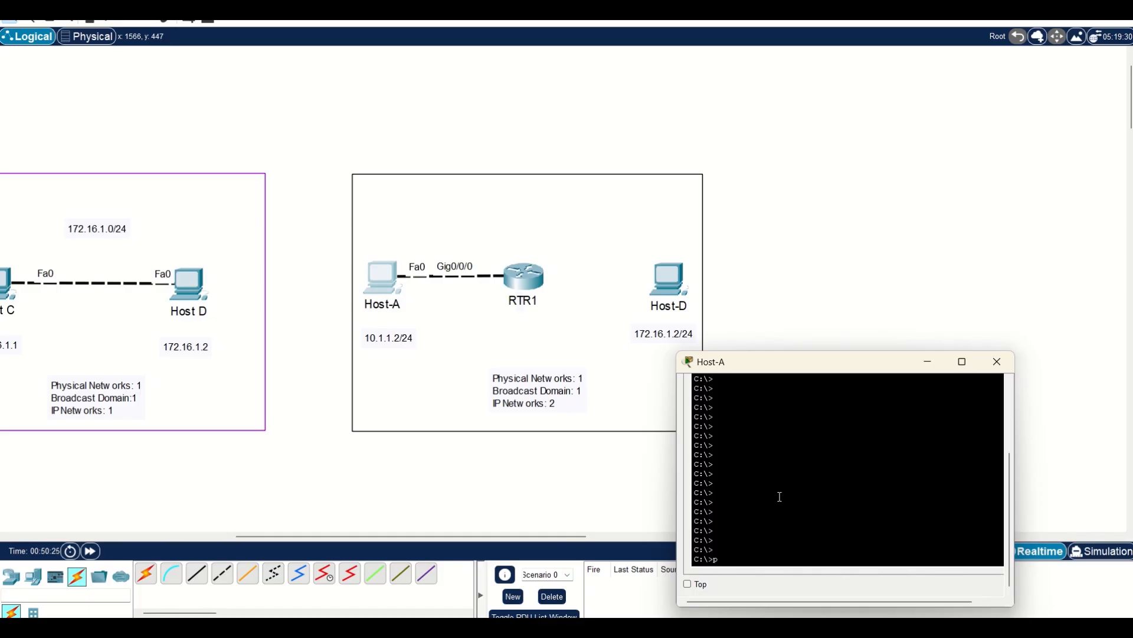
pyautogui.write('ing 10.1.1.1')
pyautogui.press('Return')
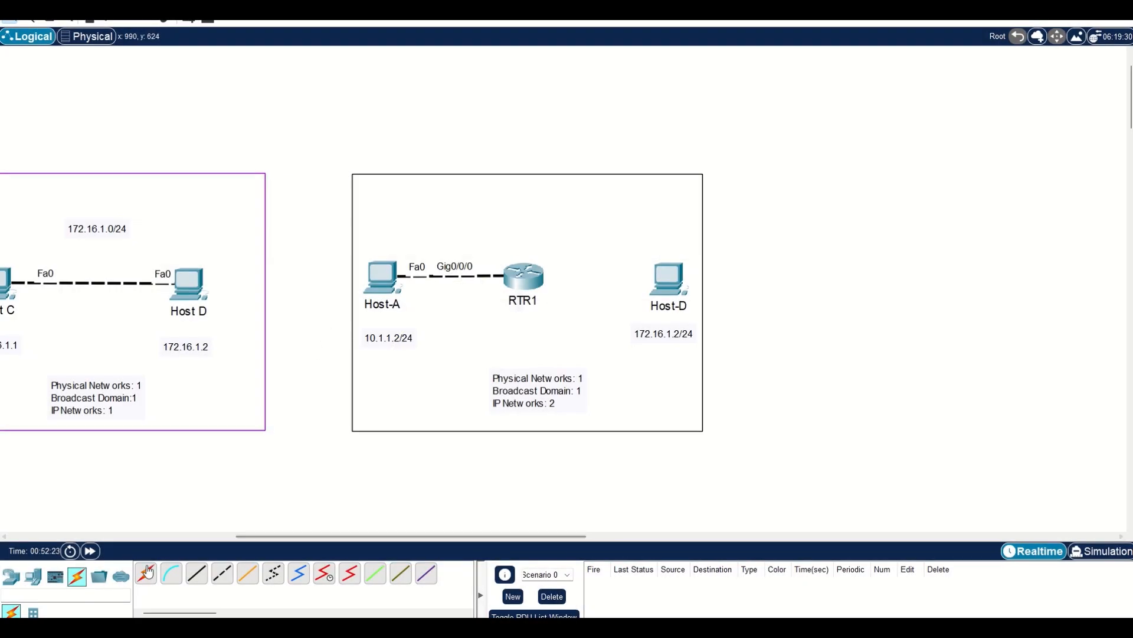
# Connect RTR1 to Host-D with an automatically chosen cable between Gig0/0/1 and Fa0
pyautogui.click(523, 274)
pyautogui.click(668, 276)
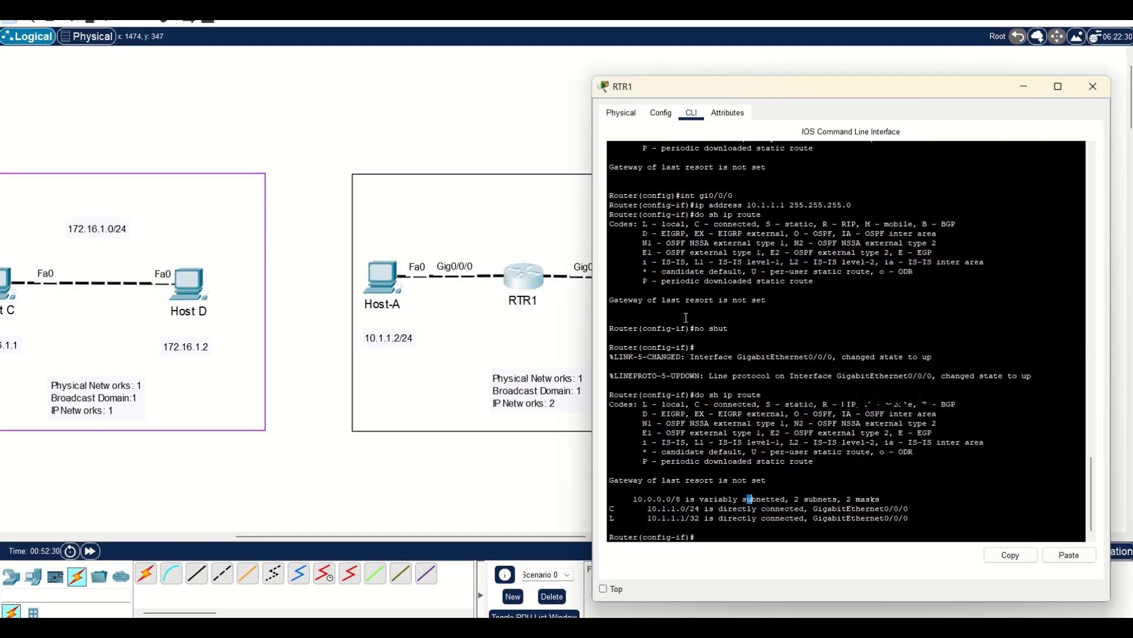
# Assign IP address 172.16.1.1 with mask 255.255.255.0 to RTR1's interface gi0/0/1
pyautogui.click(525, 277)
pyautogui.write('int gi0/0/1')
pyautogui.press('Return')
pyautogui.write('ip addr')
pyautogui.press('Tab')
pyautogui.write('172.16.1.1')
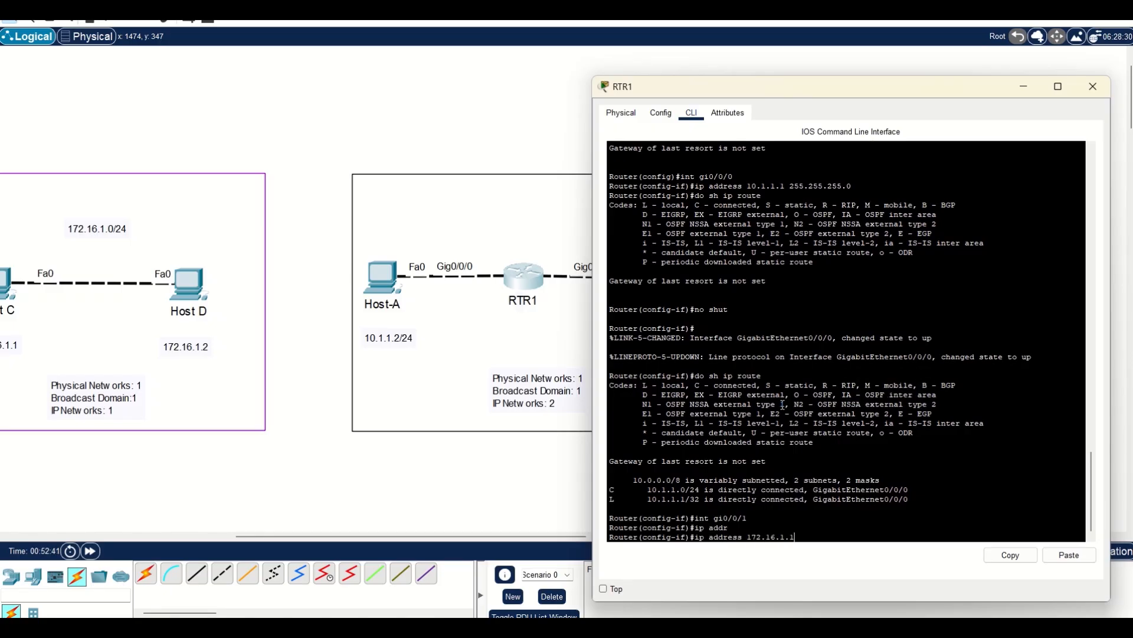
pyautogui.write(' 255.255.255.0')
pyautogui.press('Return')
# Enable RTR1's interface gi0/0/1 with no shut and show the routing table
pyautogui.write('no shut')
pyautogui.press('Return')
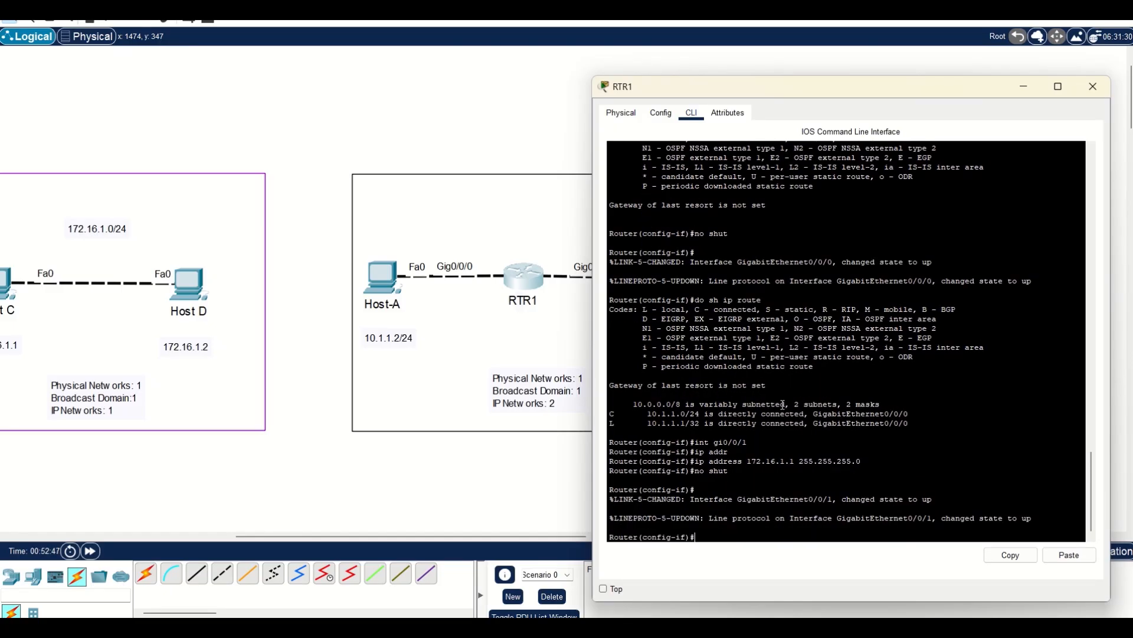
pyautogui.write('do sh ip route')
pyautogui.press('Return')
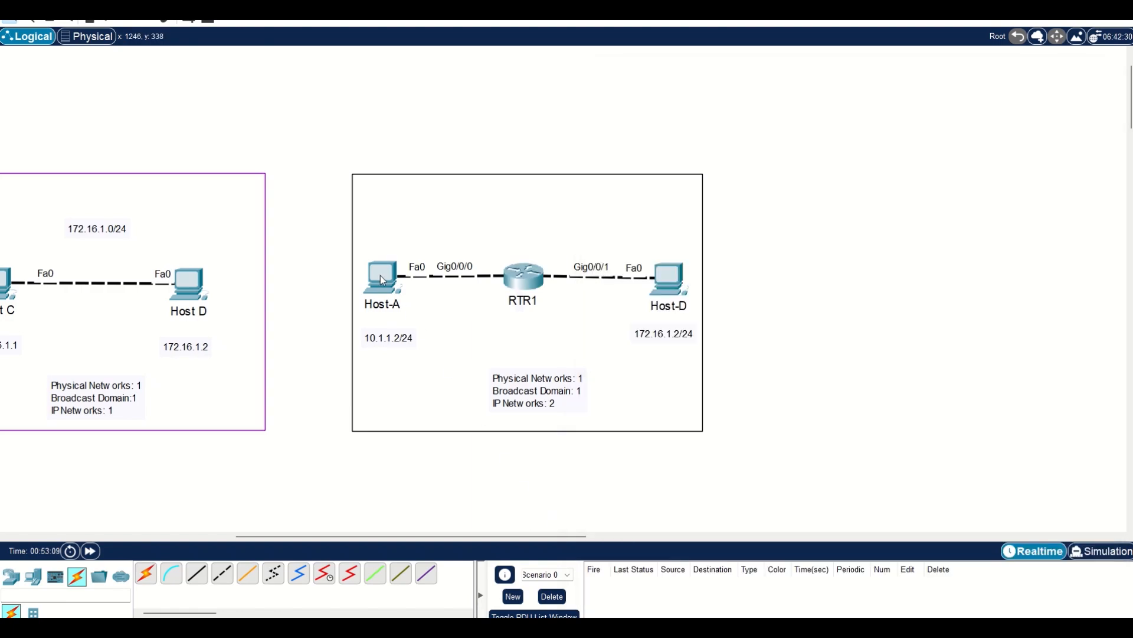
# Ping Host-D at 172.16.1.2 from Host-A's command prompt and interrupt the ping
pyautogui.click(380, 276)
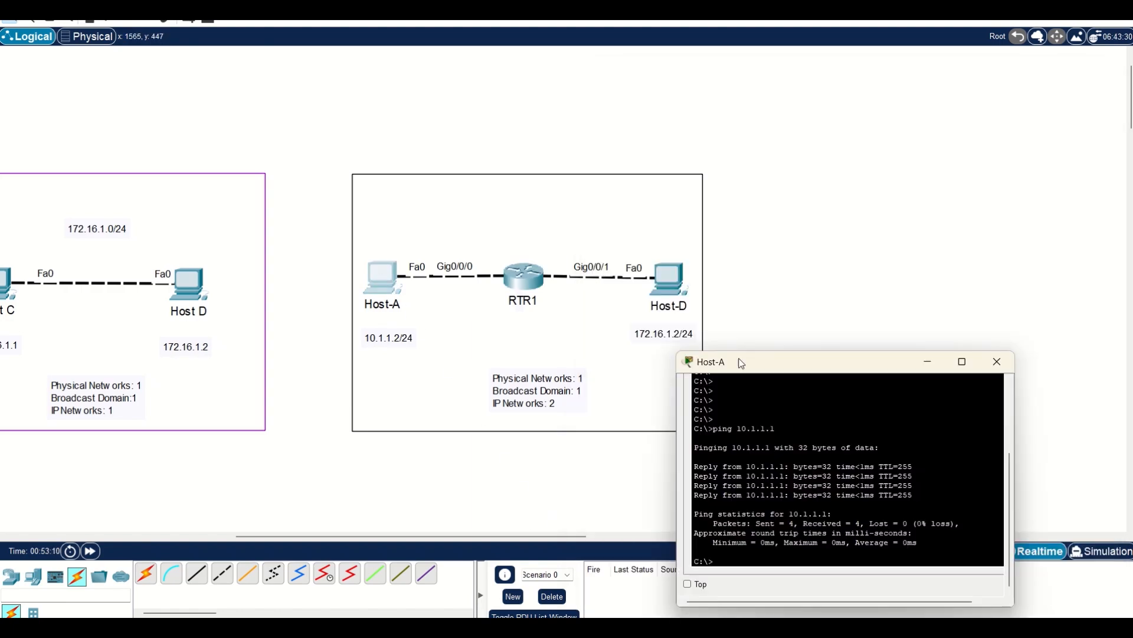
pyautogui.moveTo(742, 363); pyautogui.dragTo(780, 260)
pyautogui.write('ping 172.16.1.')
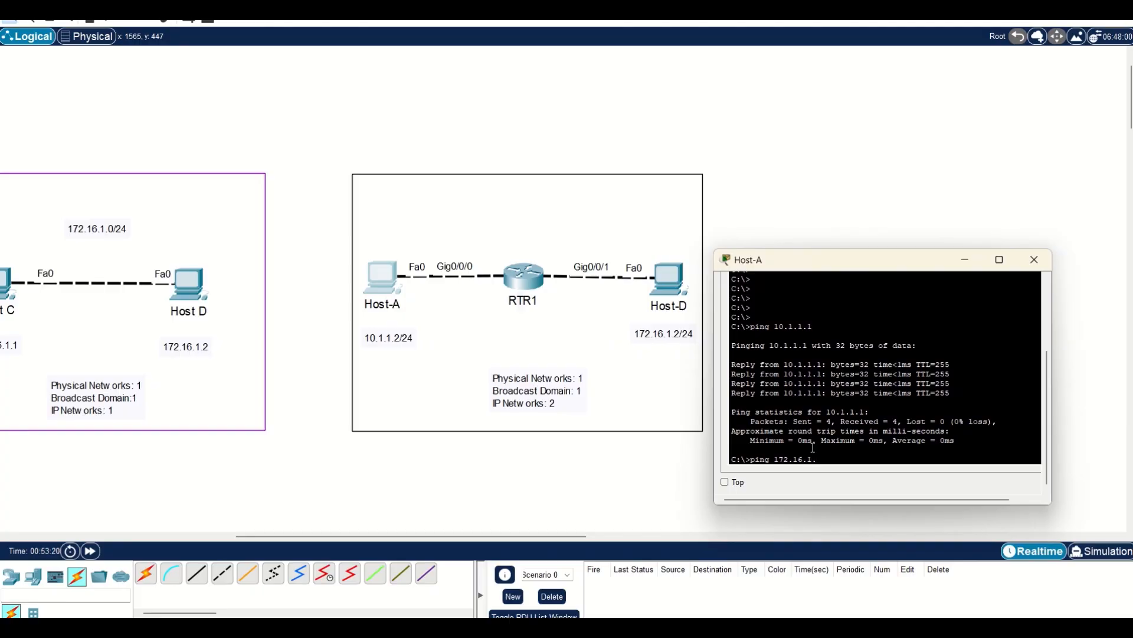
pyautogui.write('2')
pyautogui.press('Return')
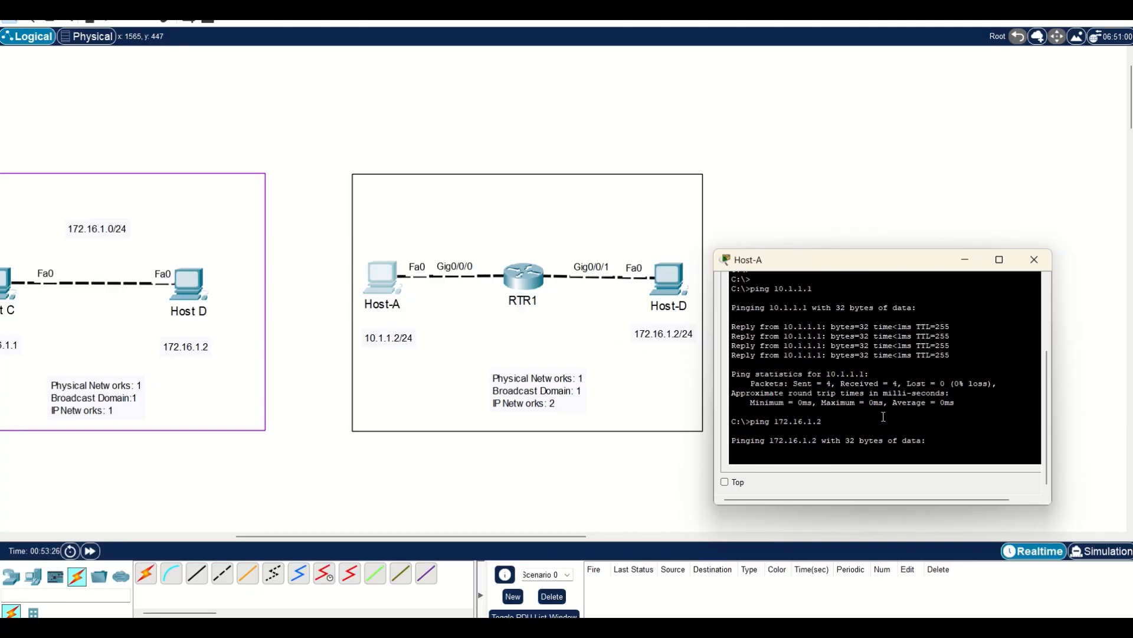
pyautogui.hotkey('ctrl', 'c')
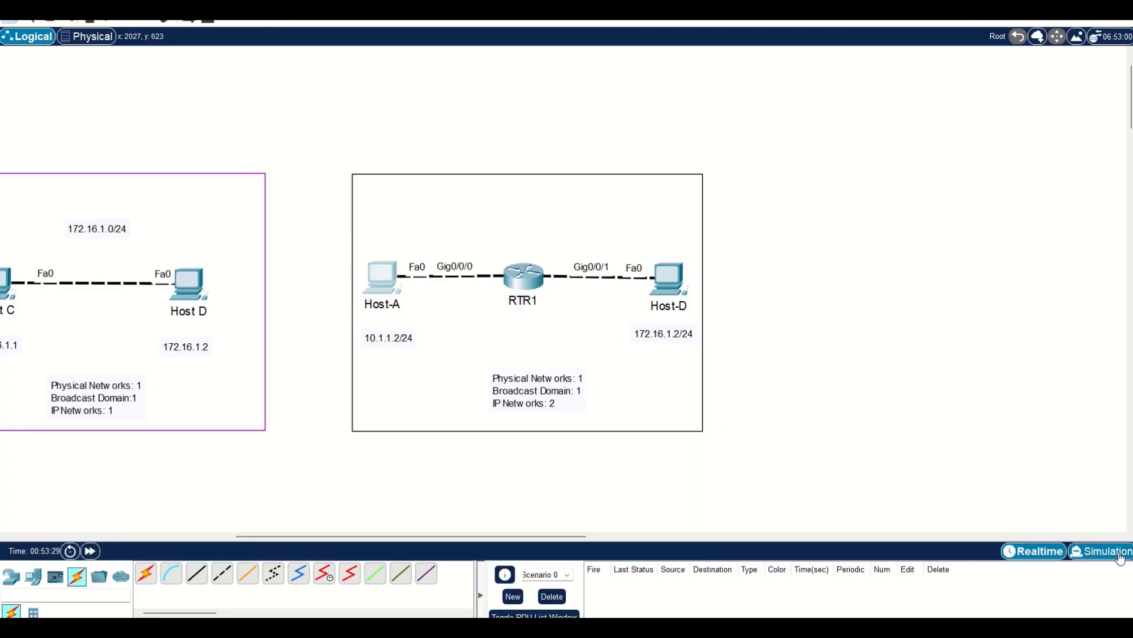
# Ping 172.16.1.2 from Host-A's command prompt in Simulation mode and advance the simulation by one event
pyautogui.hotkey('shift', 's')
pyautogui.press('Up')
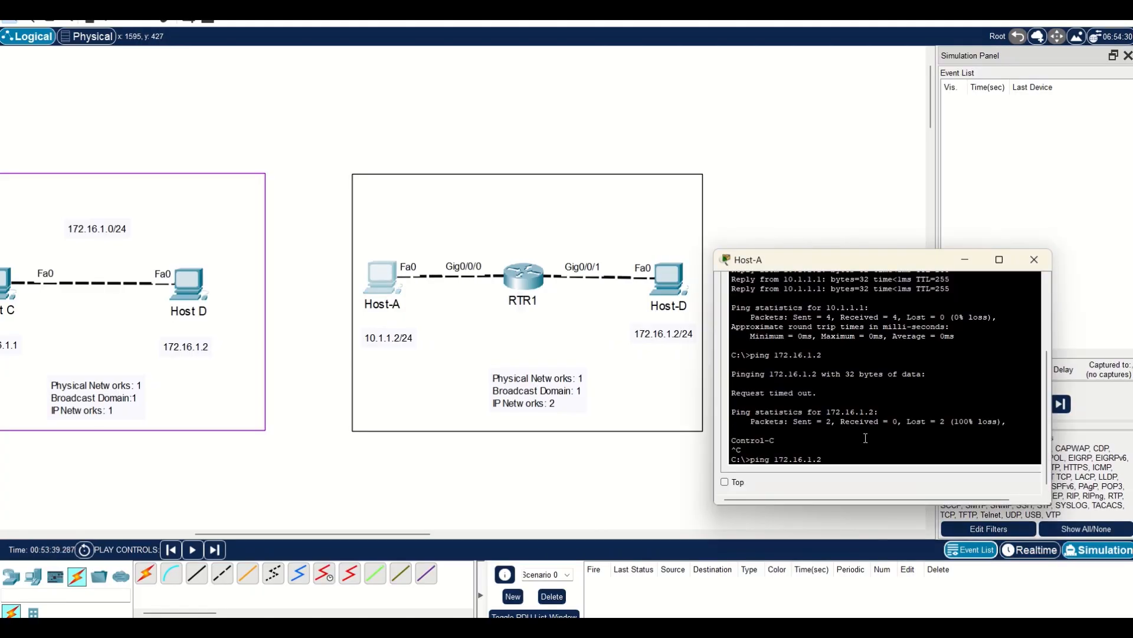
pyautogui.press('Return')
pyautogui.click(824, 245)
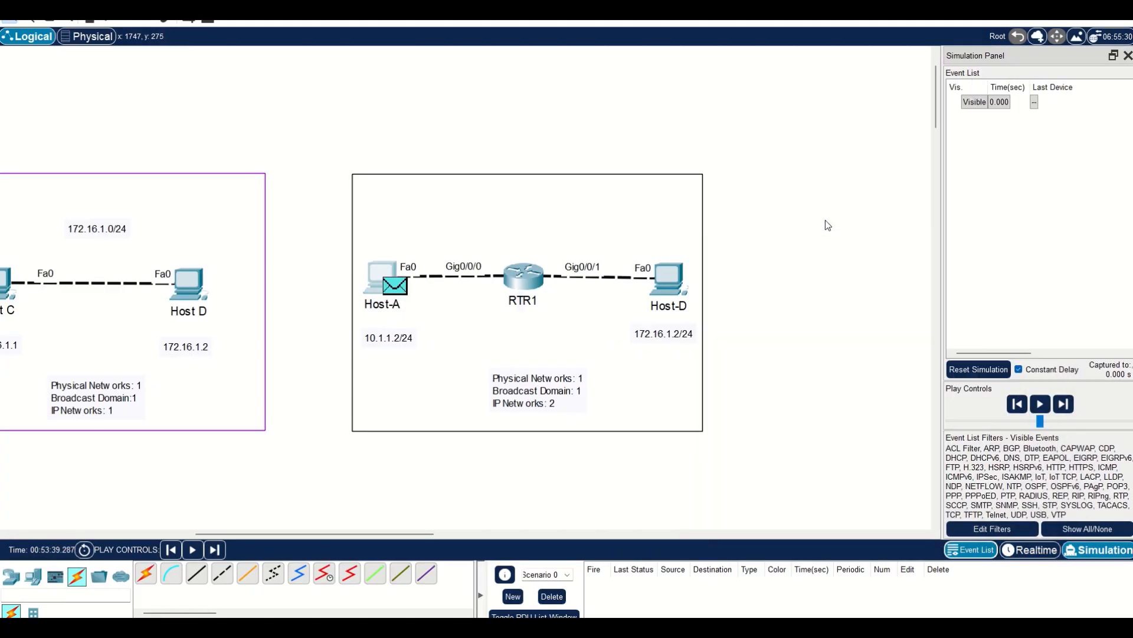
pyautogui.click(1063, 404)
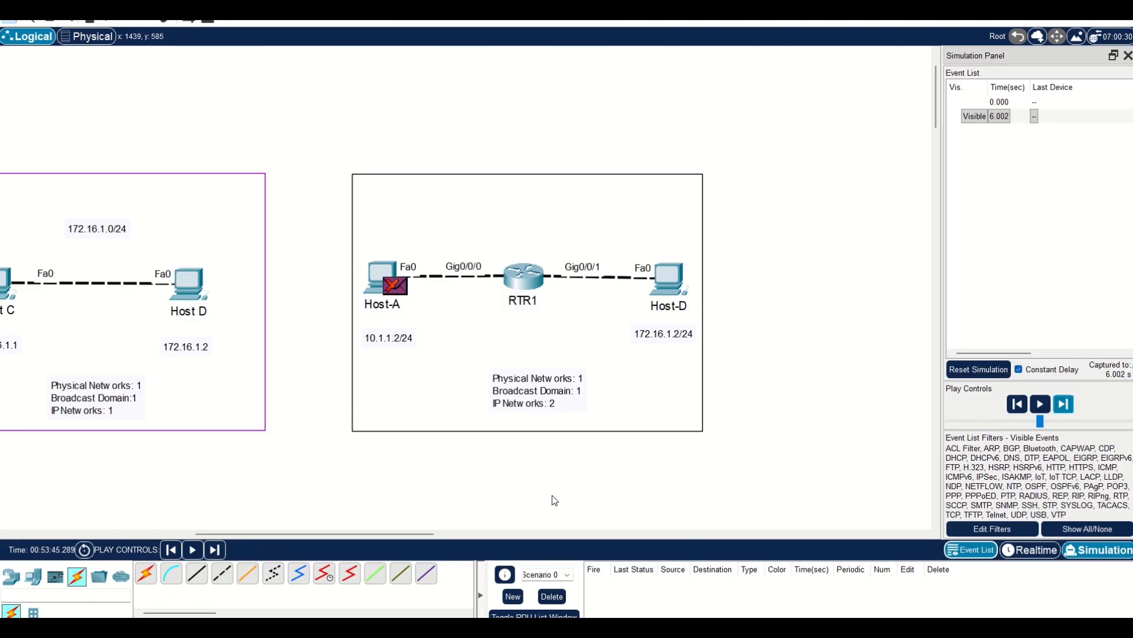
# Return to Realtime mode and check Host-A's default gateway with ipconfig in its command prompt
pyautogui.hotkey('shift', 'r')
pyautogui.click(378, 271)
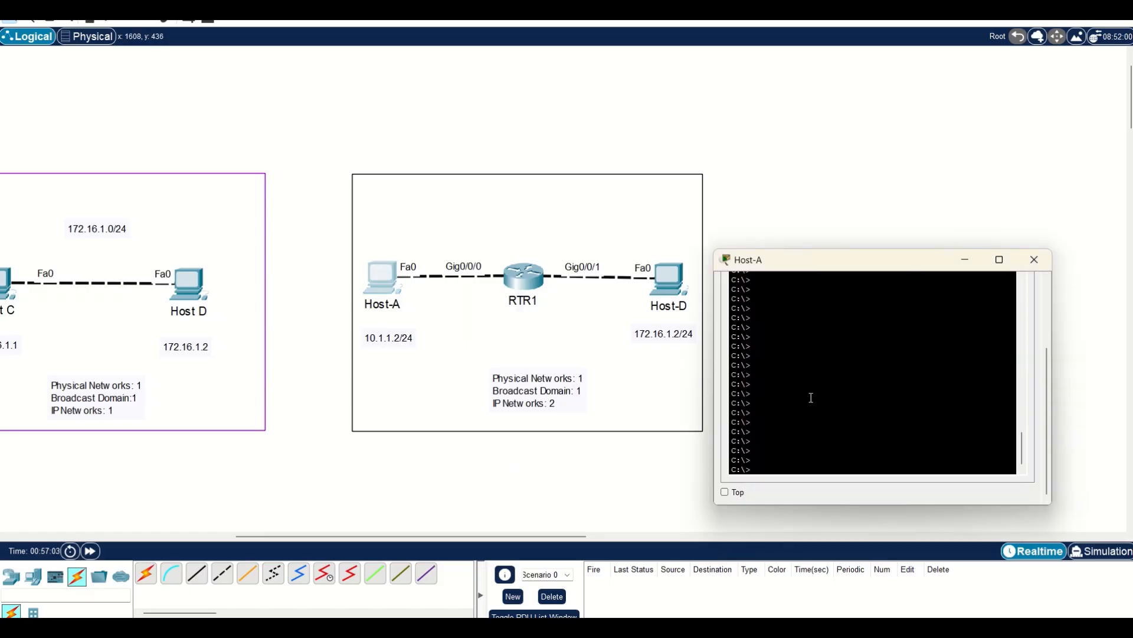
pyautogui.click(837, 406)
pyautogui.write('ipconfig')
pyautogui.press('Return')
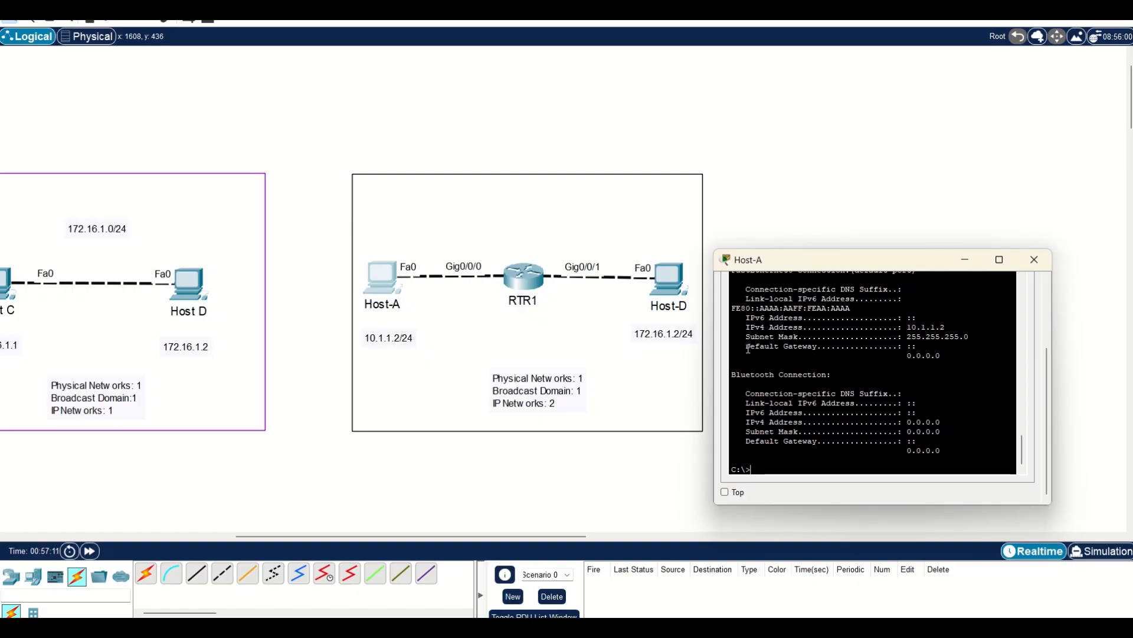
pyautogui.moveTo(769, 348); pyautogui.dragTo(800, 356)
pyautogui.click(898, 363)
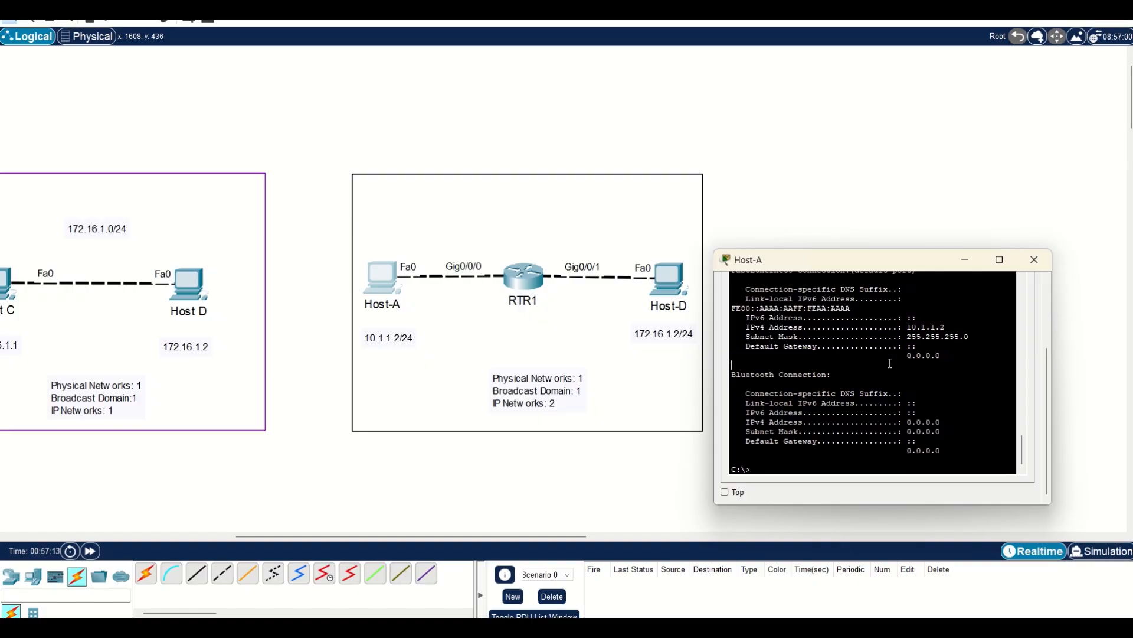
pyautogui.click(668, 475)
# Set Host-A's IPv4 default gateway to 10.1.1.1 and close its configuration window
pyautogui.click(382, 271)
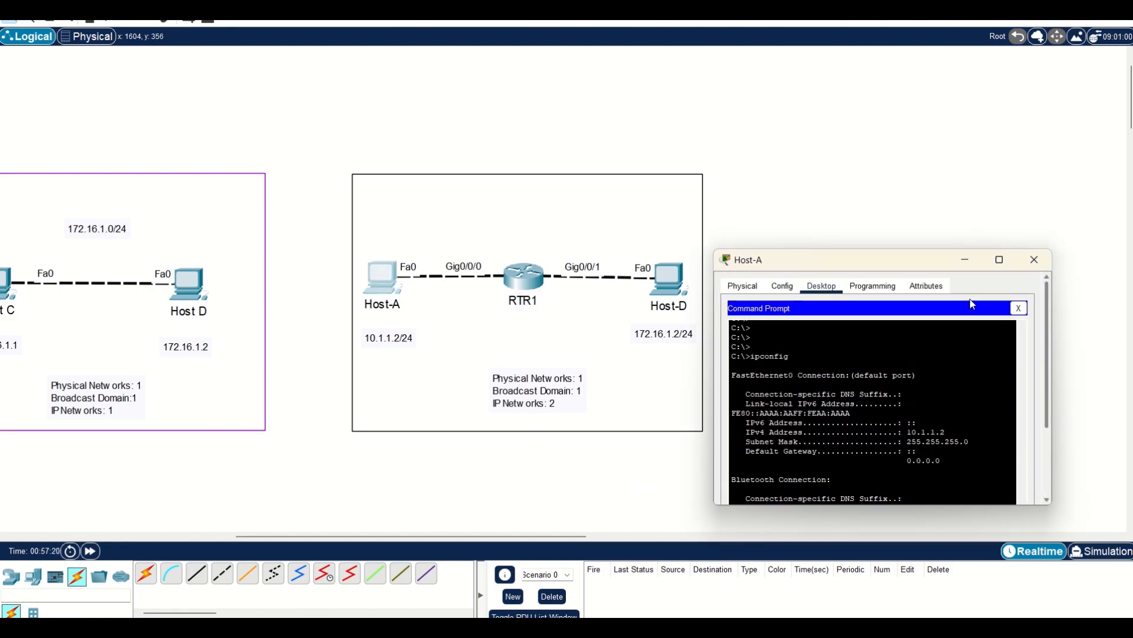
pyautogui.click(782, 286)
pyautogui.click(922, 423)
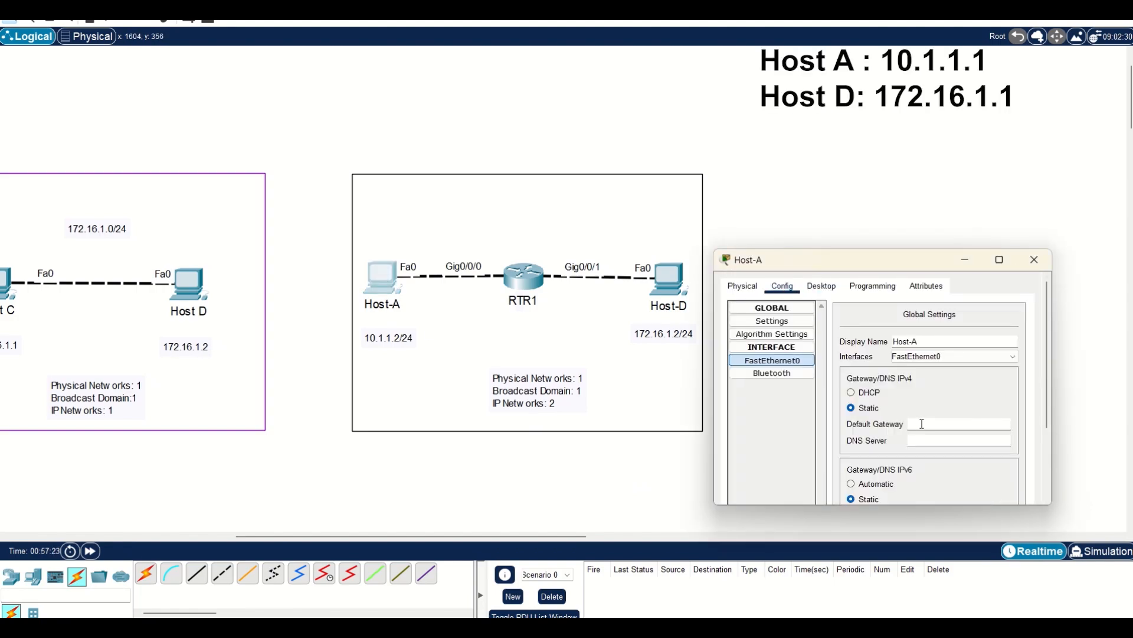
pyautogui.write('10.1.1.1')
pyautogui.click(1034, 260)
# Set Host-D's IPv4 default gateway to 172.16.1.1
pyautogui.click(670, 277)
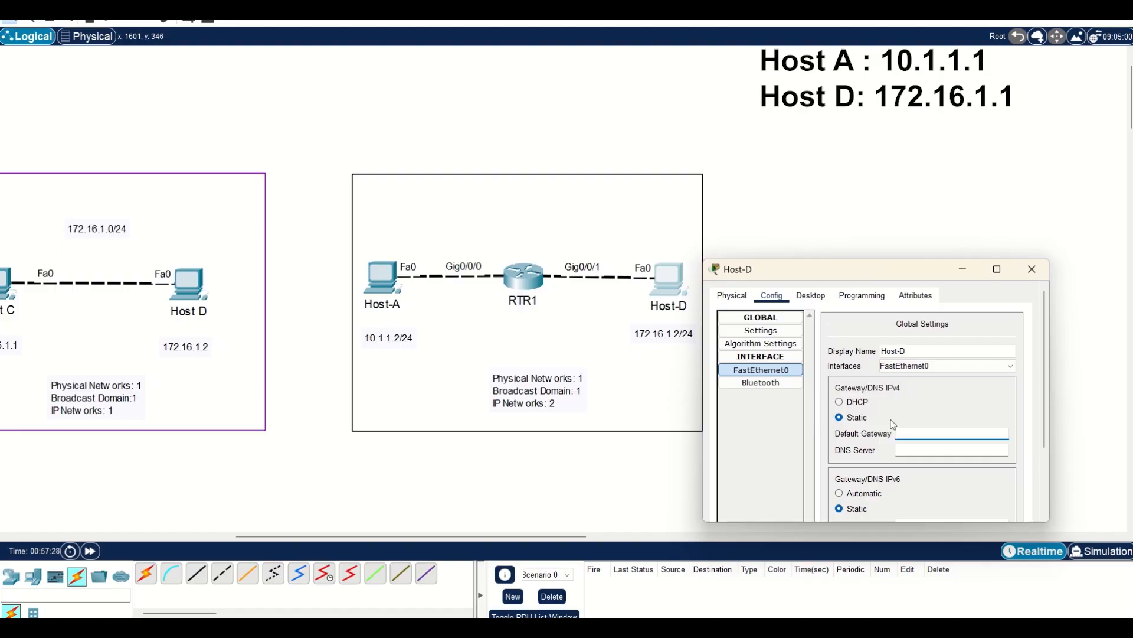
pyautogui.click(912, 432)
pyautogui.write('172.16.1.1')
pyautogui.click(939, 223)
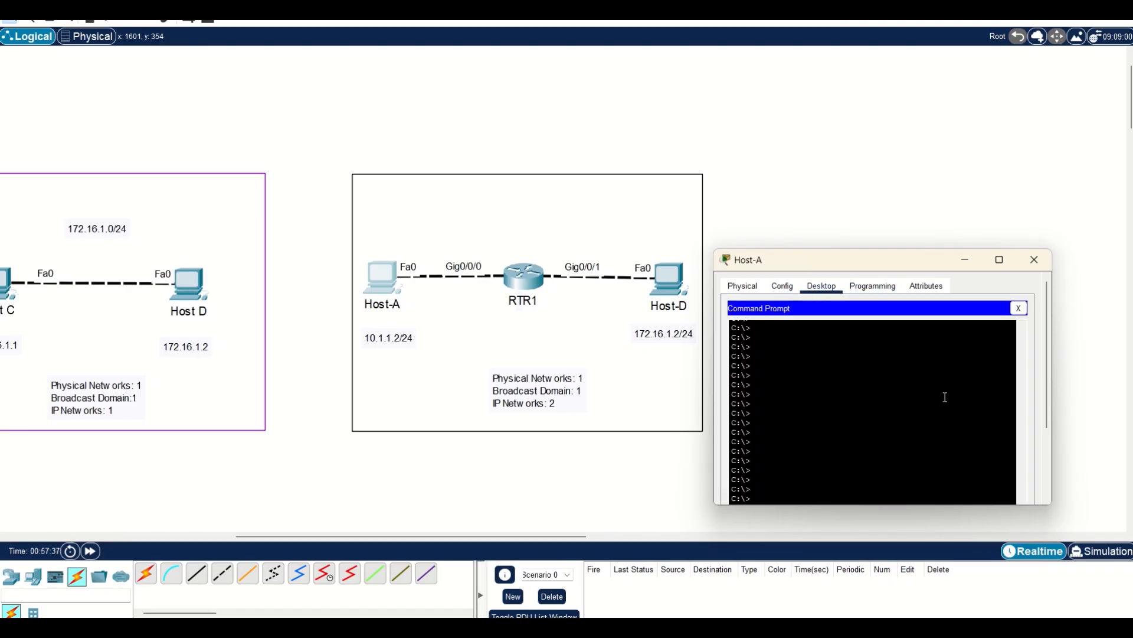
# Ping Host-D at 172.16.1.2 from Host-A's command prompt and display Host-A's ARP table with arp -a
pyautogui.write('ping 172.16.1.2')
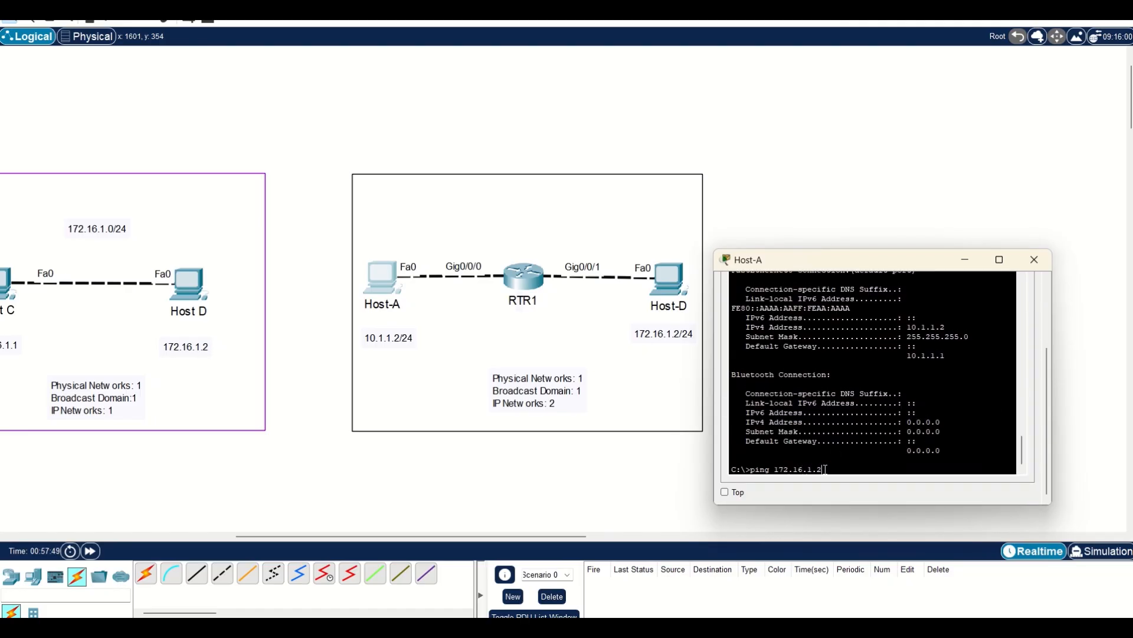
pyautogui.press('Return')
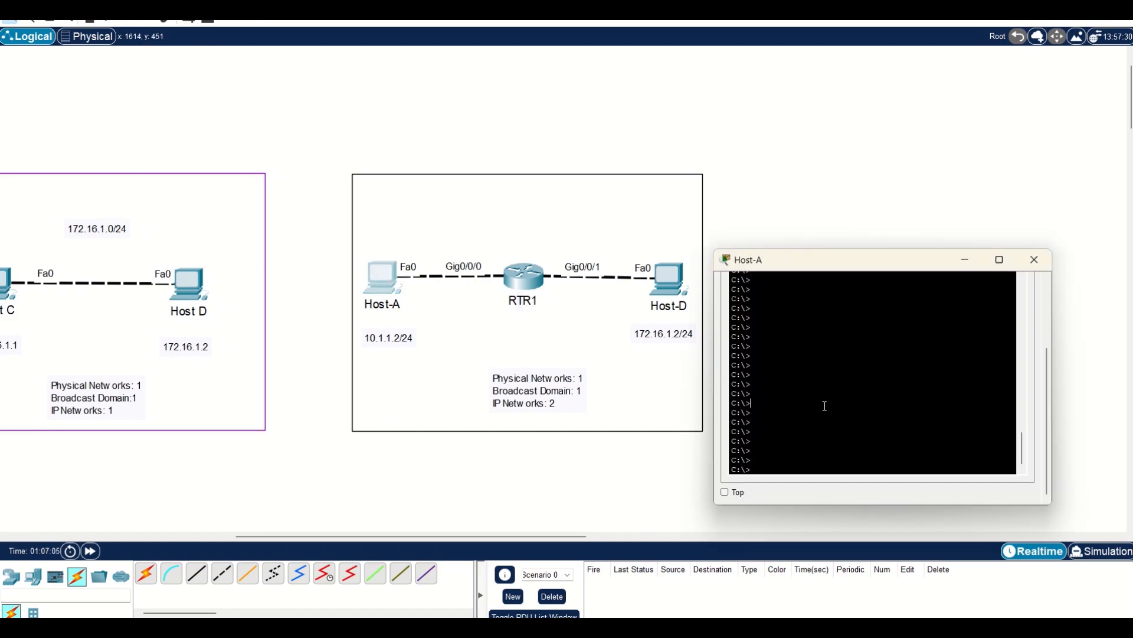
pyautogui.write('arp -')
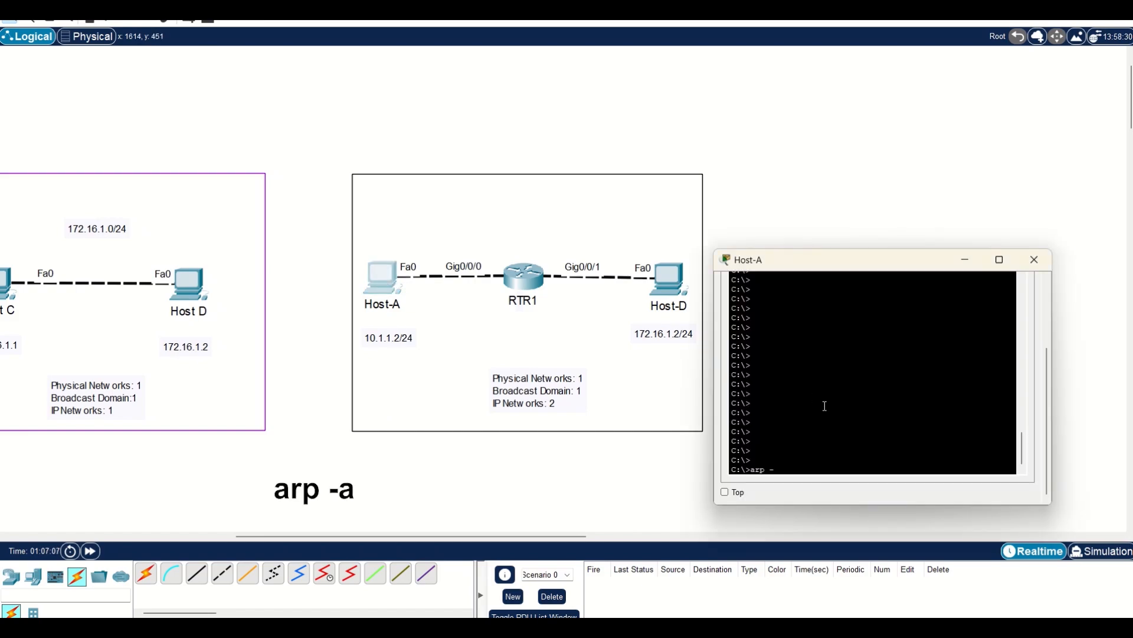
pyautogui.write('a')
pyautogui.press('Return')
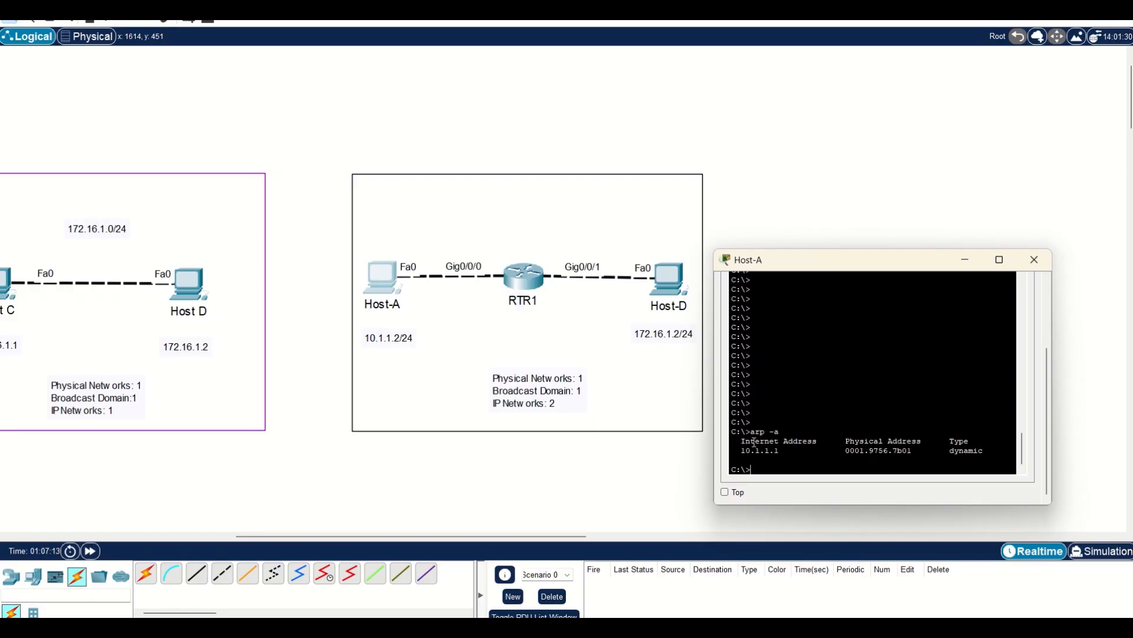
# Enter privileged mode on RTR1 and display the details of interface gi0/0/0 with sh int gi0/0/0
pyautogui.click(521, 282)
pyautogui.press('Return')
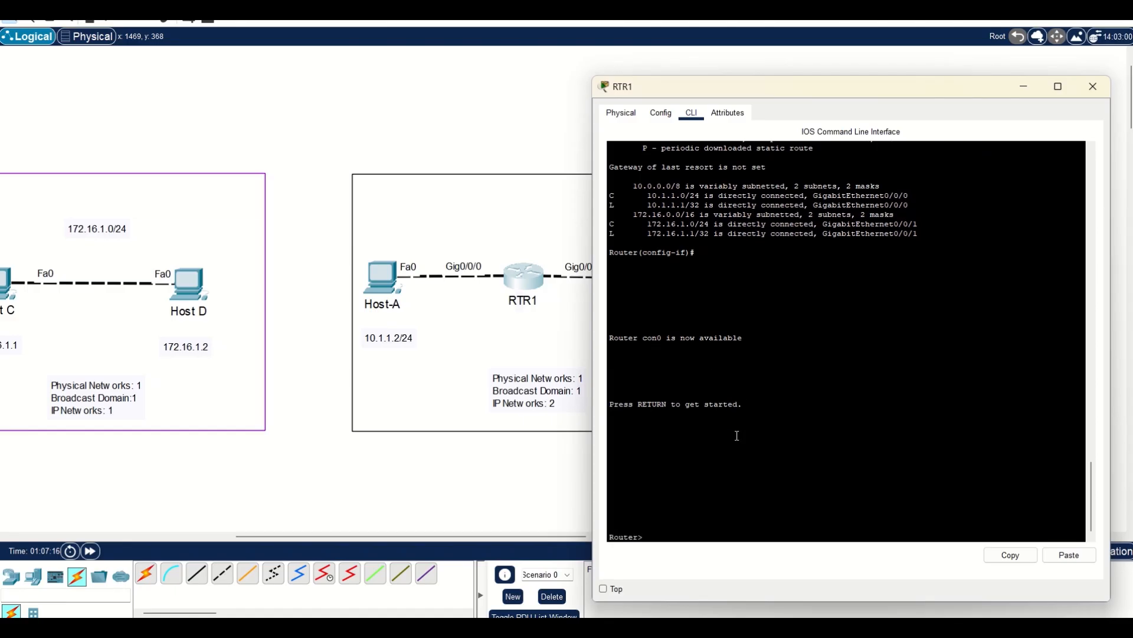
pyautogui.write('en')
pyautogui.press('Return')
pyautogui.write('sh int gi0/0/0')
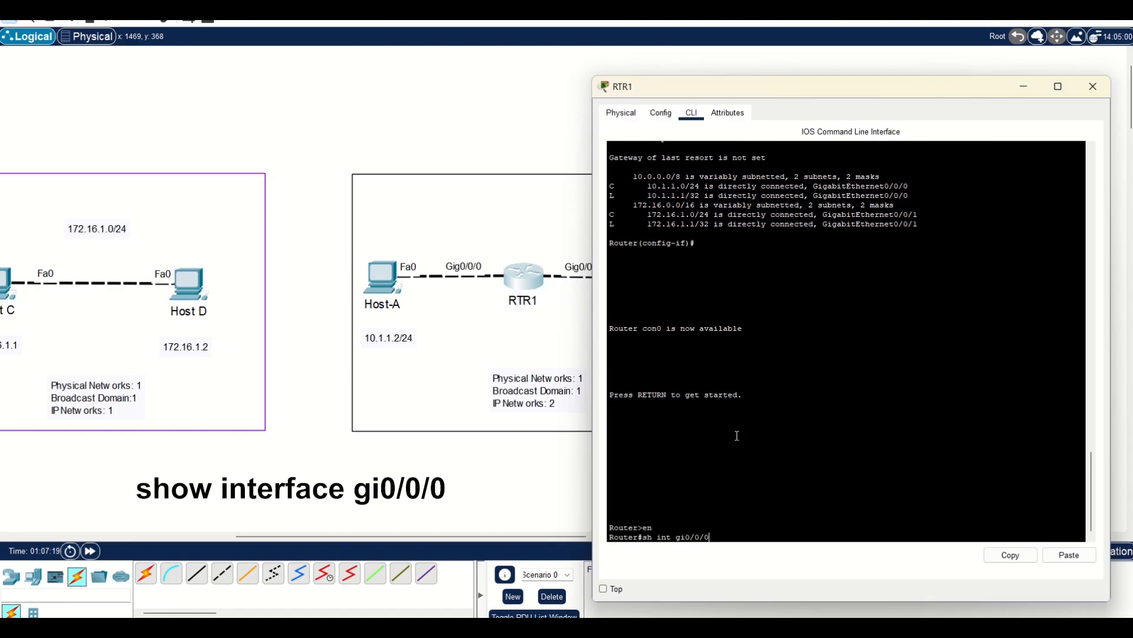
pyautogui.press('Return')
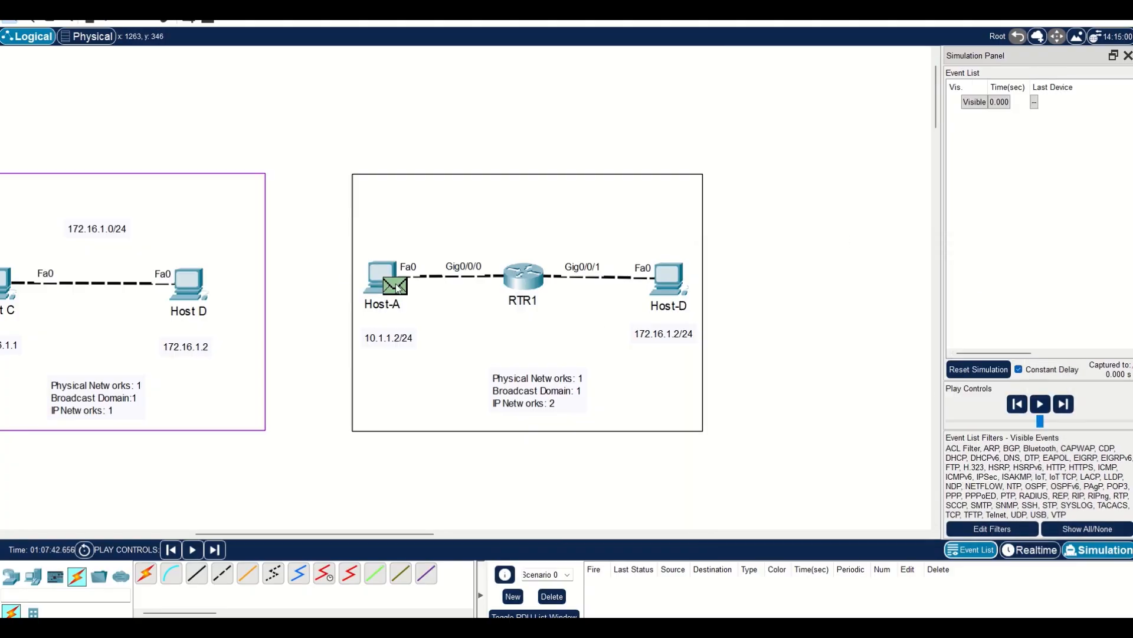
# Examine the OSI layer details of the ping packet at Host-A in Simulation mode and advance the packet to RTR1
pyautogui.click(395, 287)
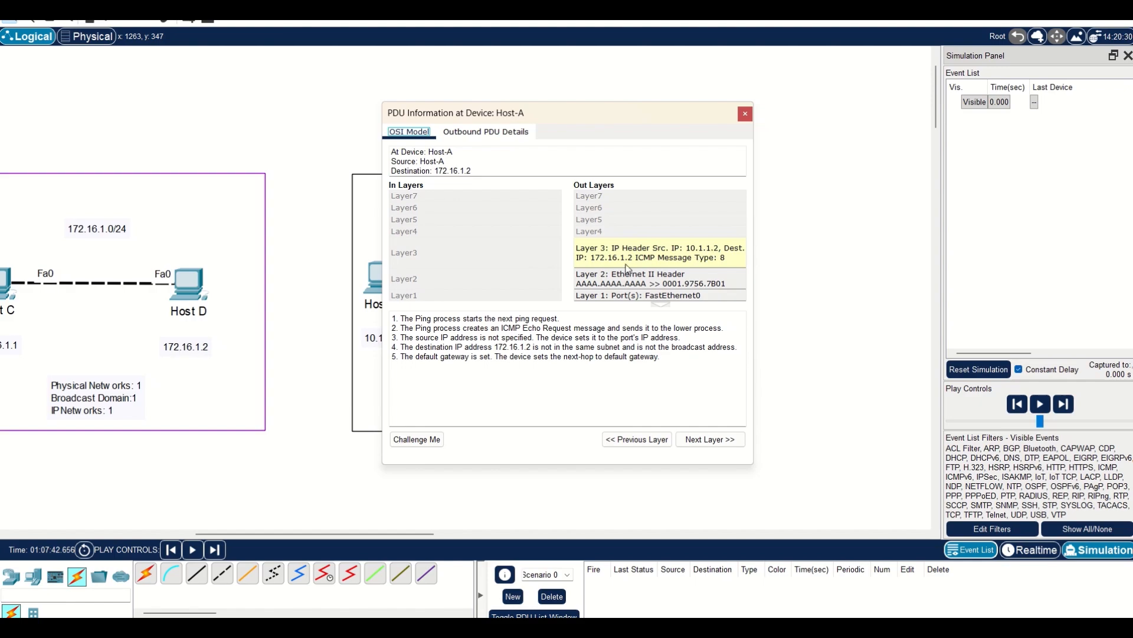
pyautogui.click(877, 370)
pyautogui.click(745, 114)
pyautogui.click(1064, 404)
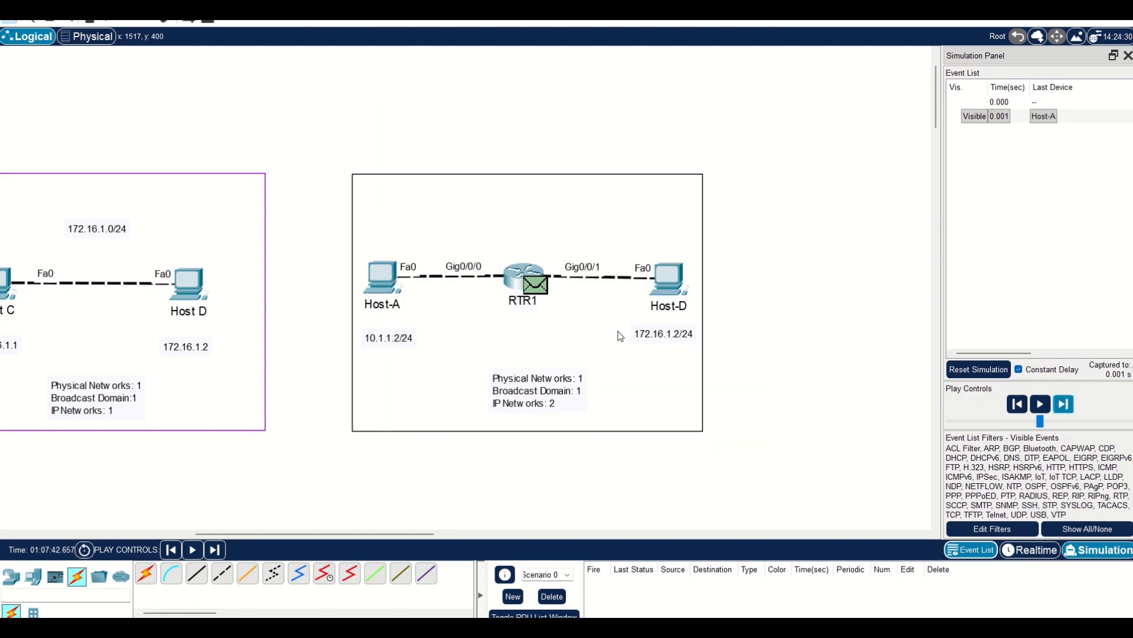